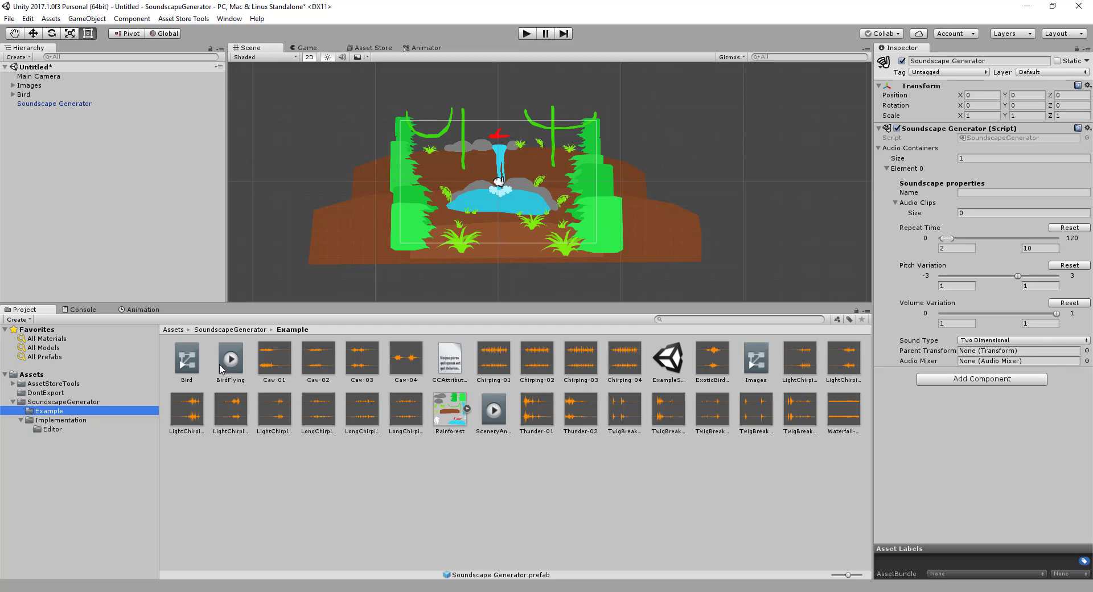
Open the SoundscapeGenerator asset folder and delete the Soundscape Generator object from the scene
left_click(62, 420)
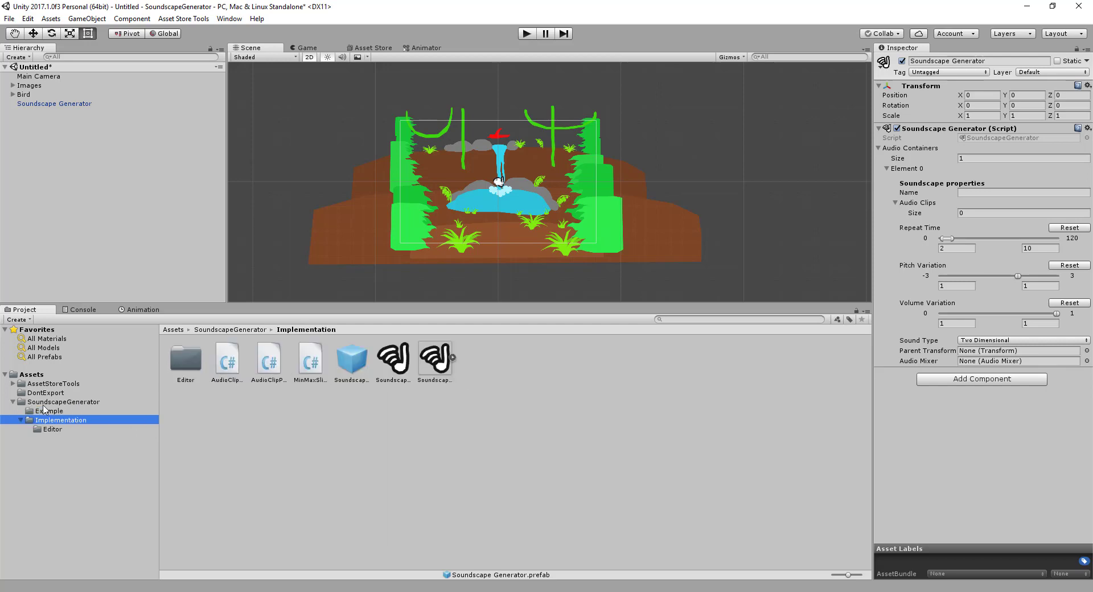
left_click(71, 402)
left_click(313, 364)
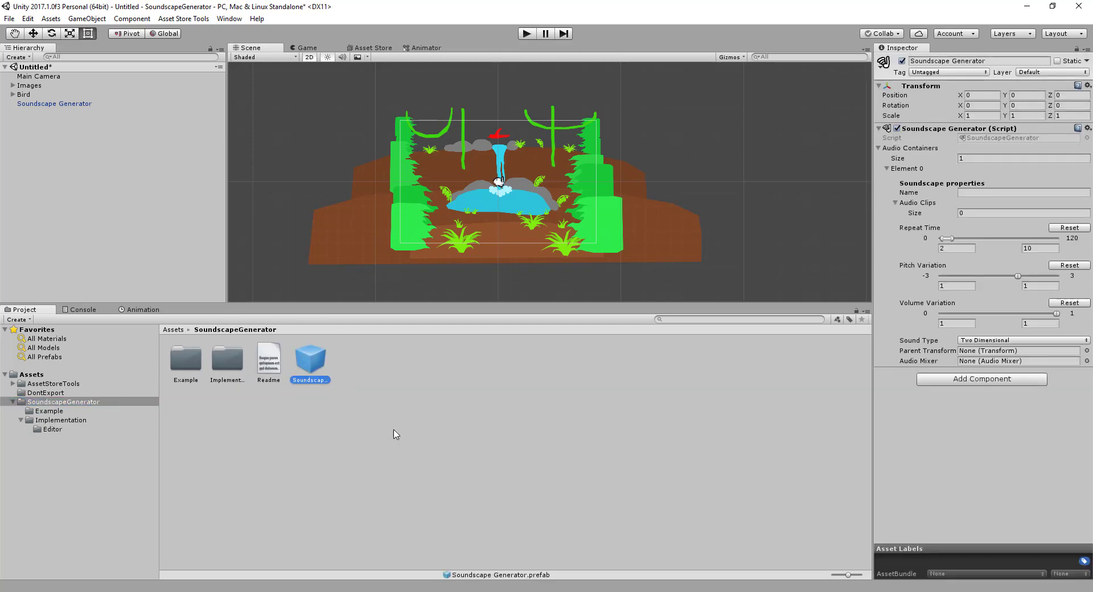
left_click(67, 105)
key("Delete")
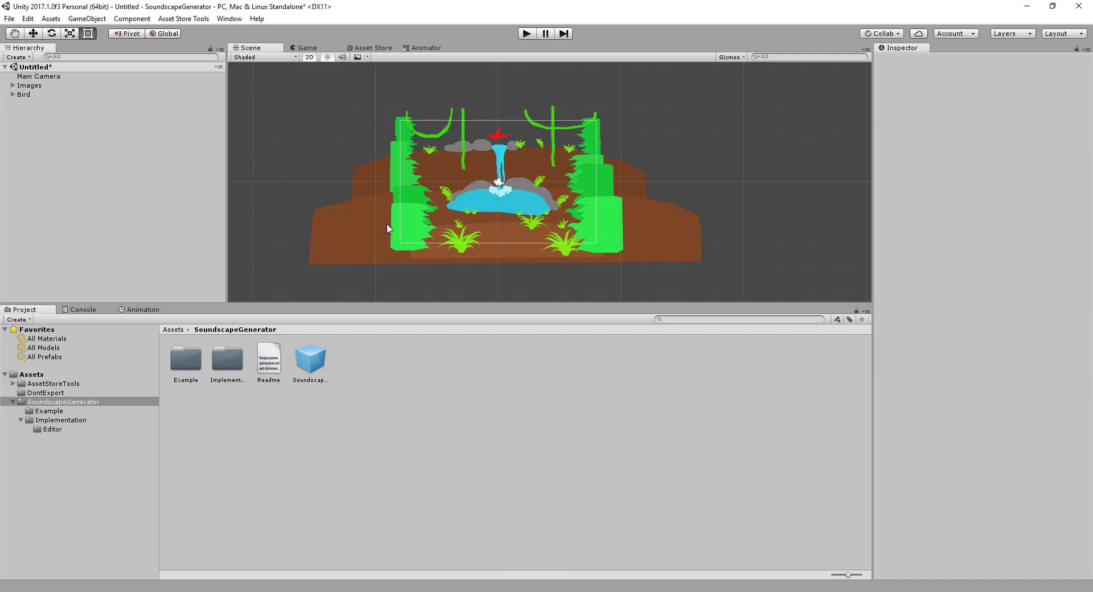
Play the scene without the Soundscape Generator to preview it, and stop playback
left_click(527, 34)
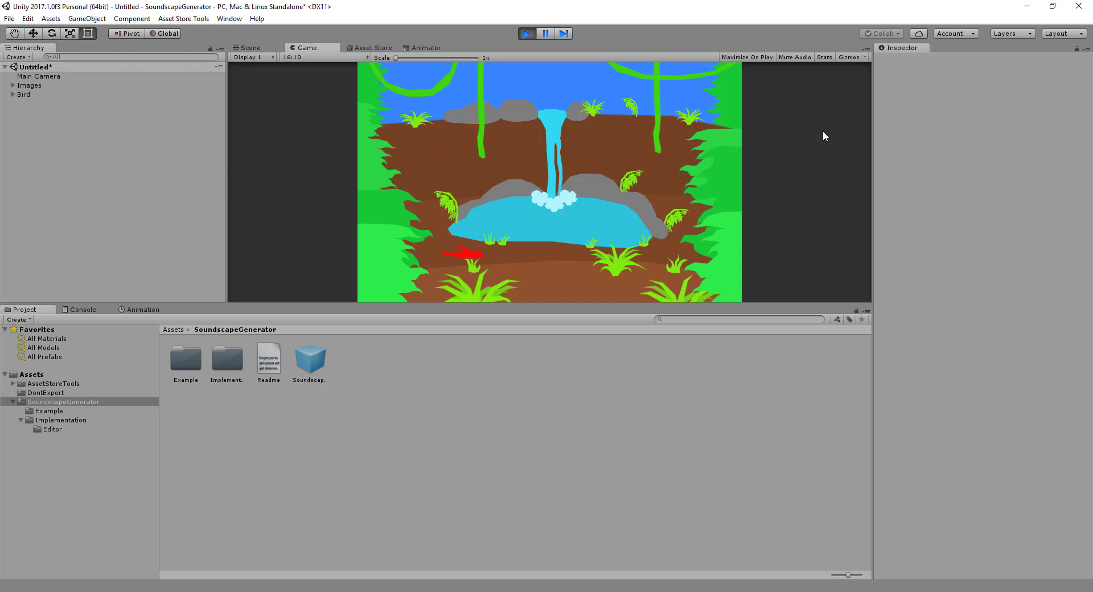
left_click(526, 33)
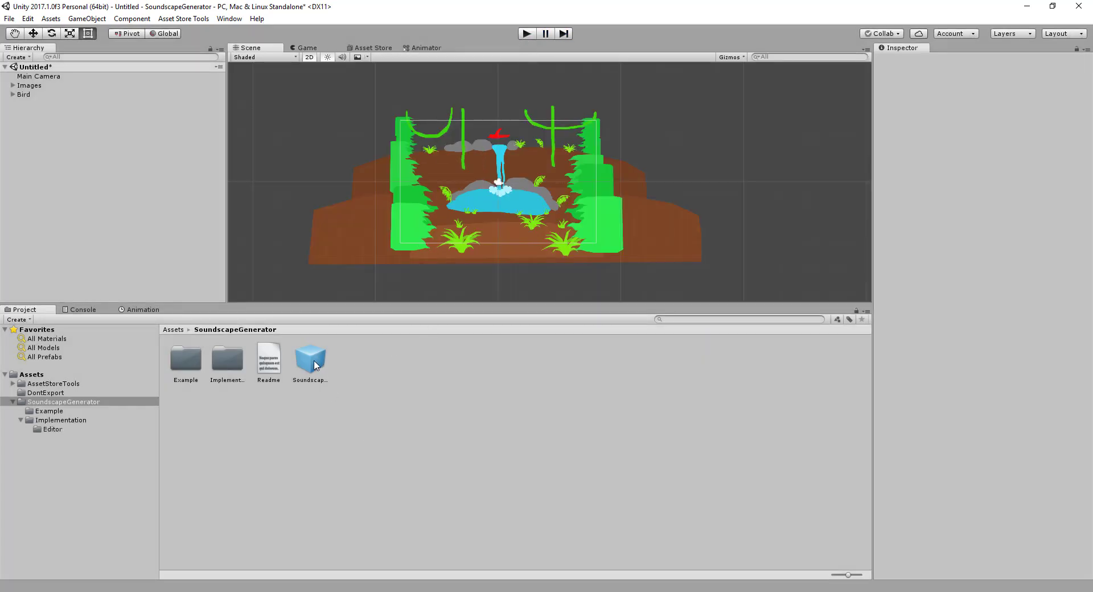
Add the Soundscape Generator prefab to the scene and open the Example asset folder
left_click_drag(314, 364, 89, 158)
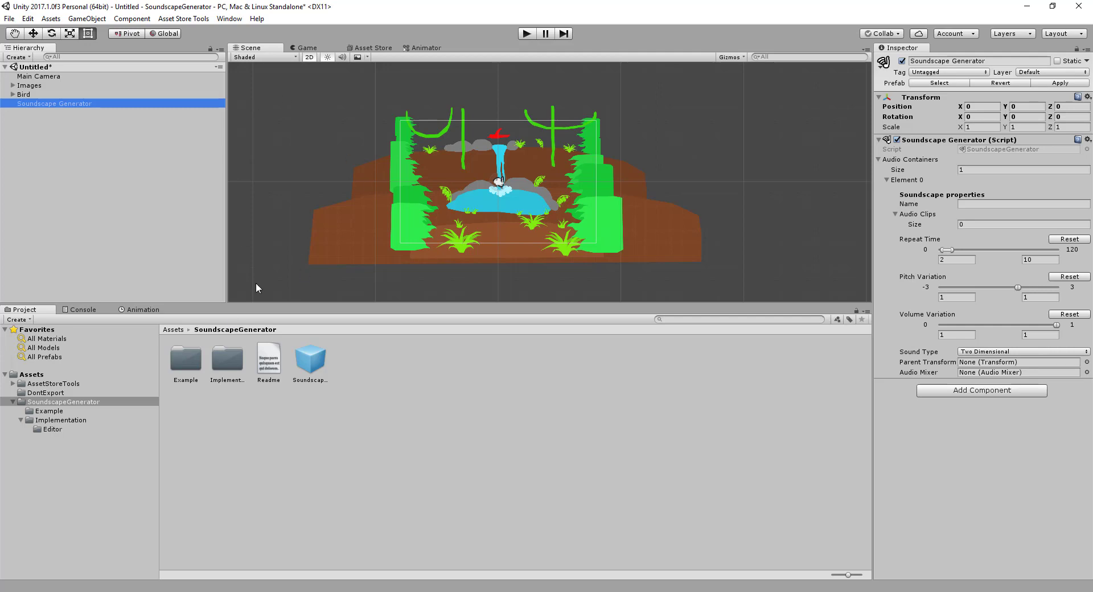
double_click(188, 358)
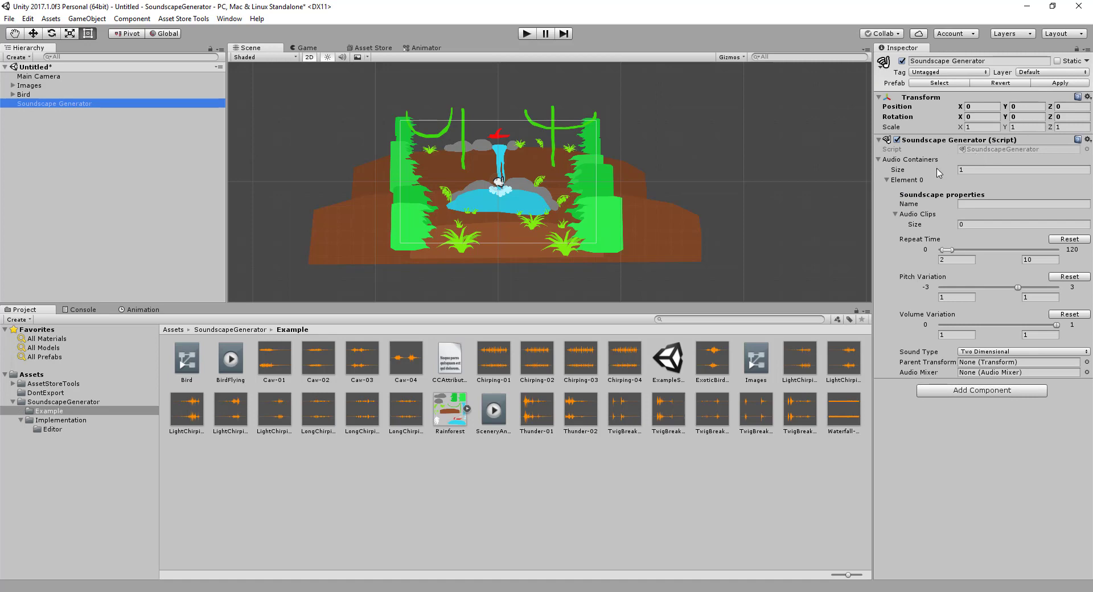
Set the Soundscape Generator's Audio Containers size to 2
left_click(888, 181)
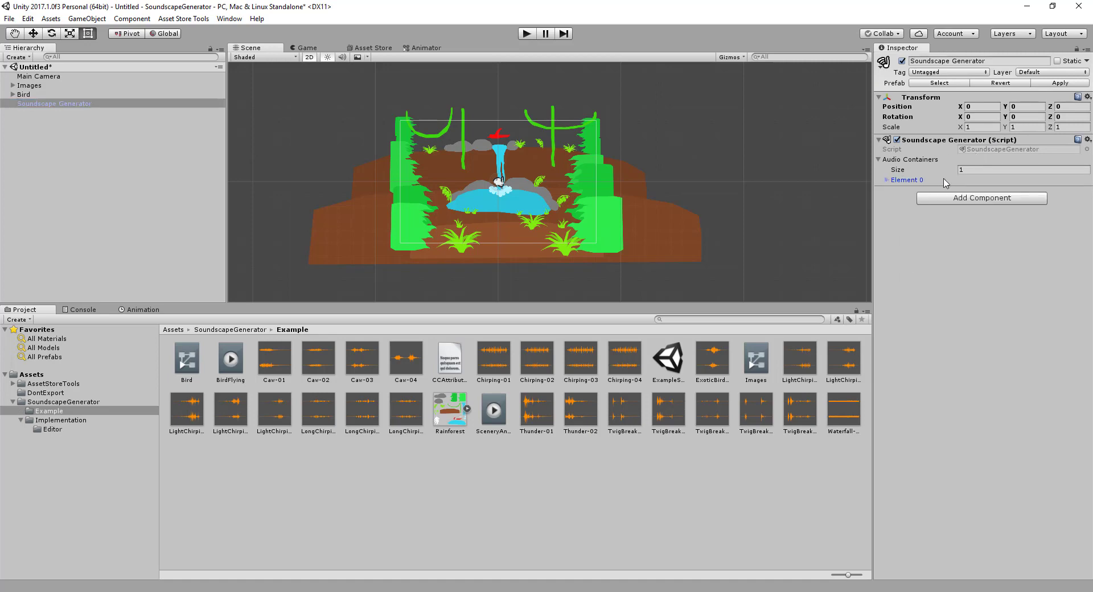
left_click(988, 171)
left_click(892, 180)
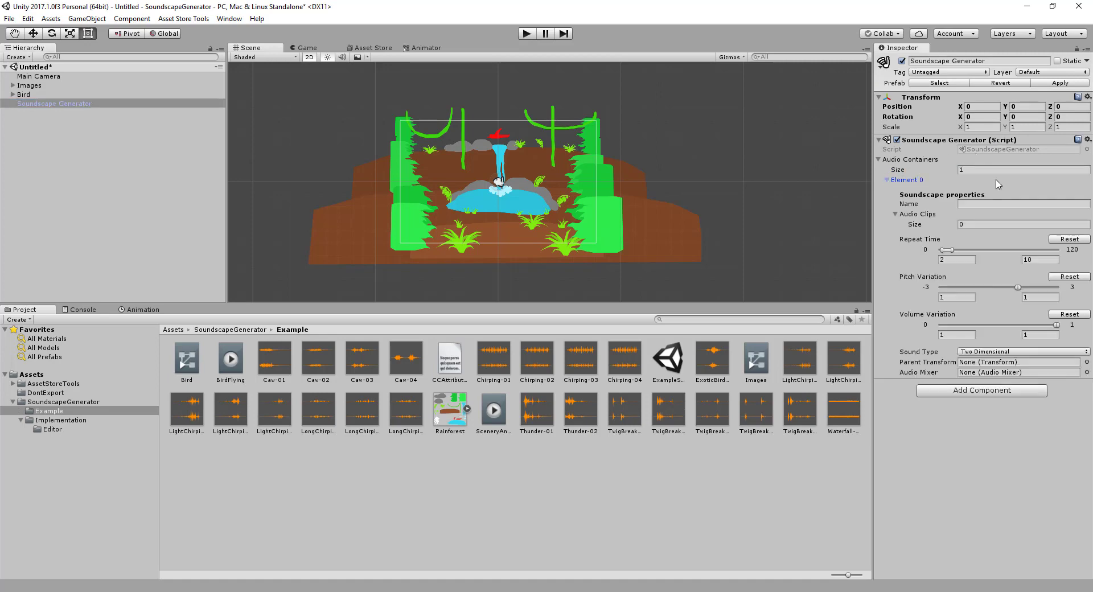
left_click(996, 171)
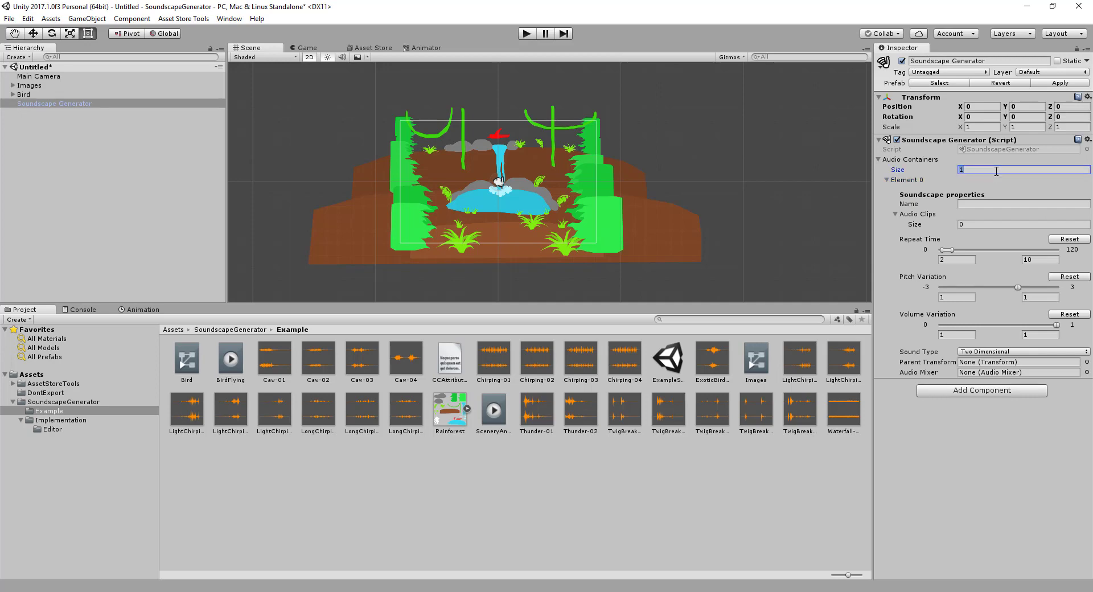
type("2")
key("Return")
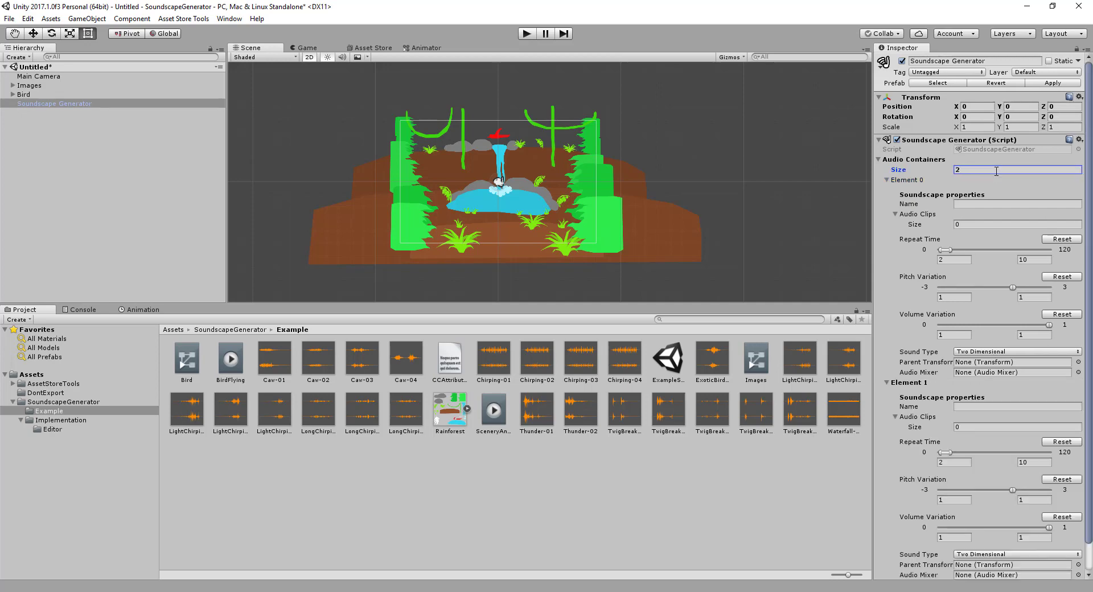
Collapse Element 0 and set the Audio Containers size back to 1
left_click(886, 180)
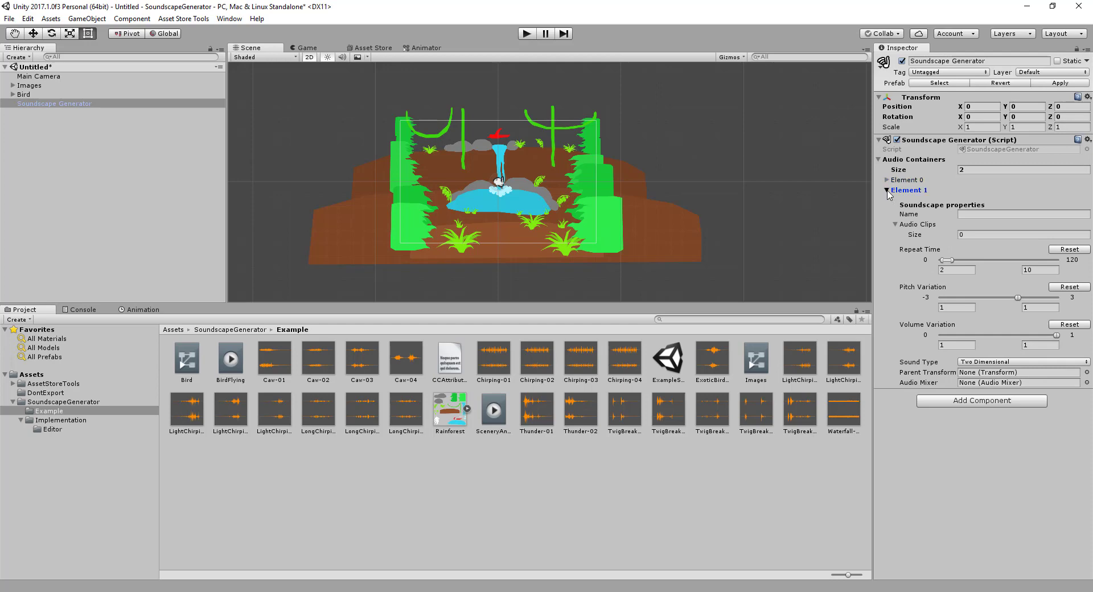
left_click(887, 190)
left_click(886, 190)
double_click(1001, 169)
type("1")
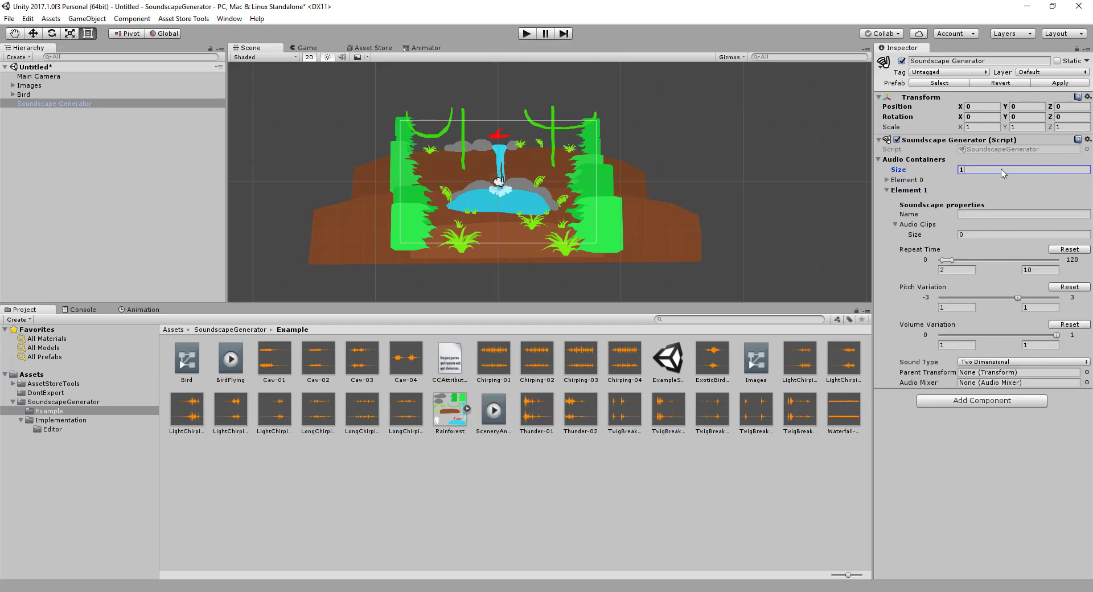
key("Return")
Expand Element 0 of the Audio Containers and name it Chirping
left_click(888, 180)
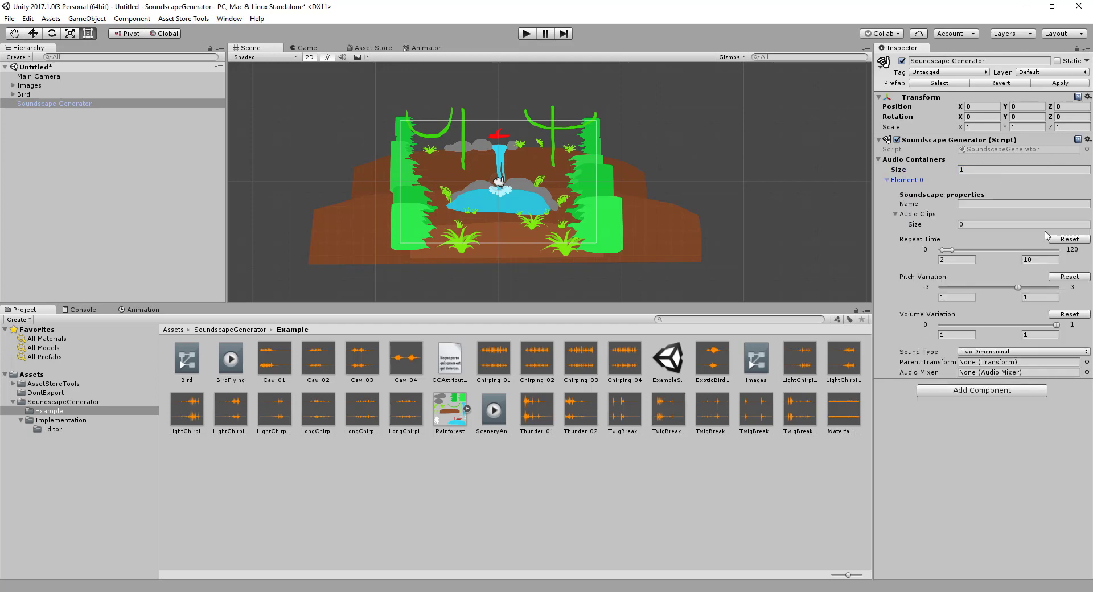
left_click(980, 204)
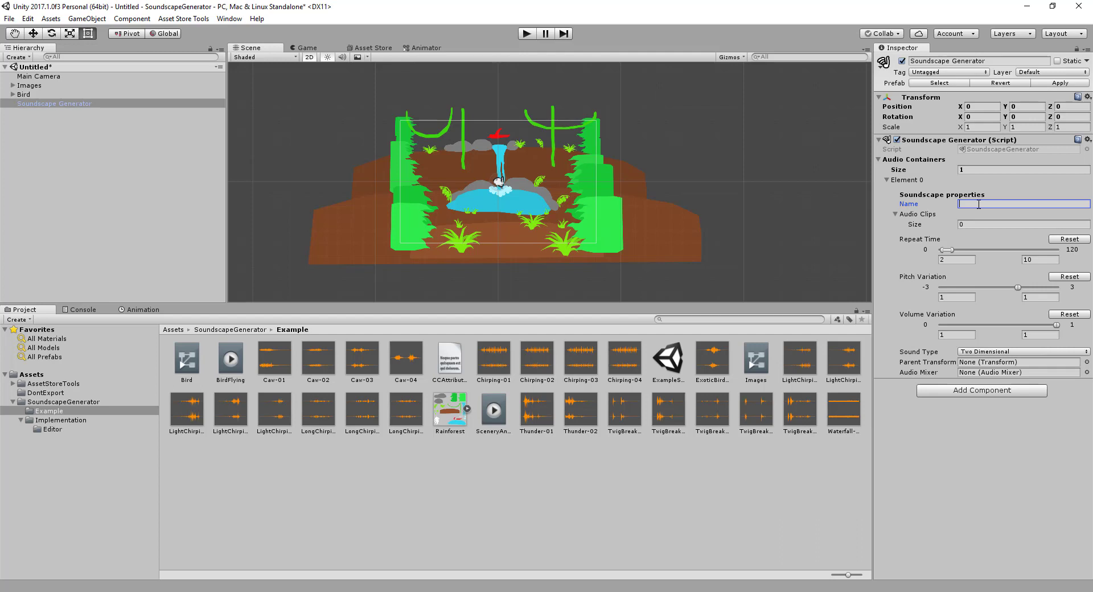
type("Chirping")
left_click(888, 181)
left_click(888, 181)
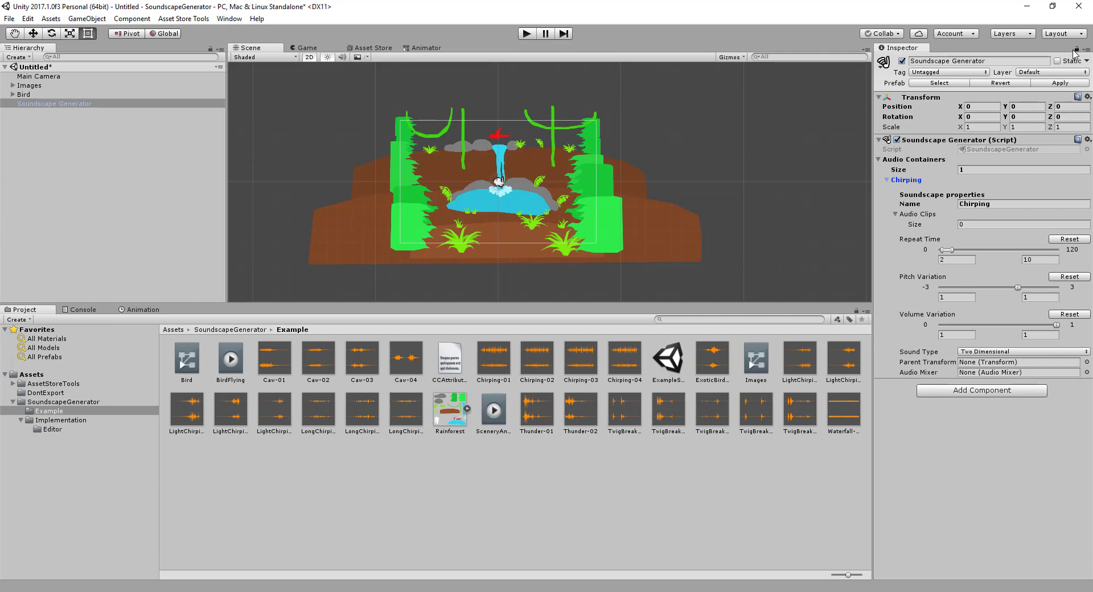
Assign the four clips Chirping-01 to Chirping-04 to the Chirping container's Audio Clips
left_click(494, 364)
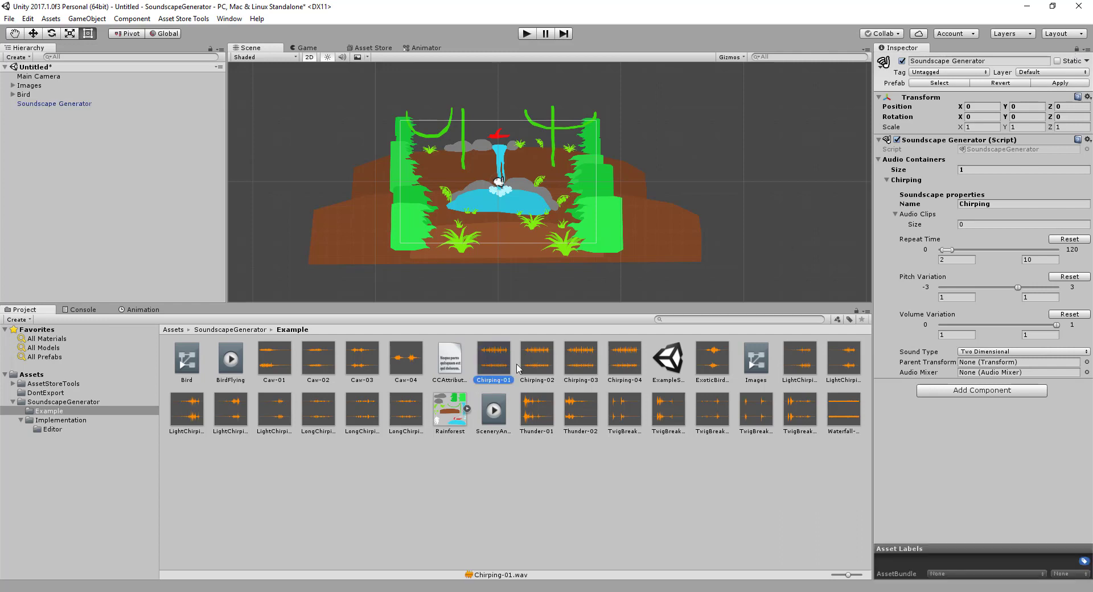
left_click(635, 367, "shift")
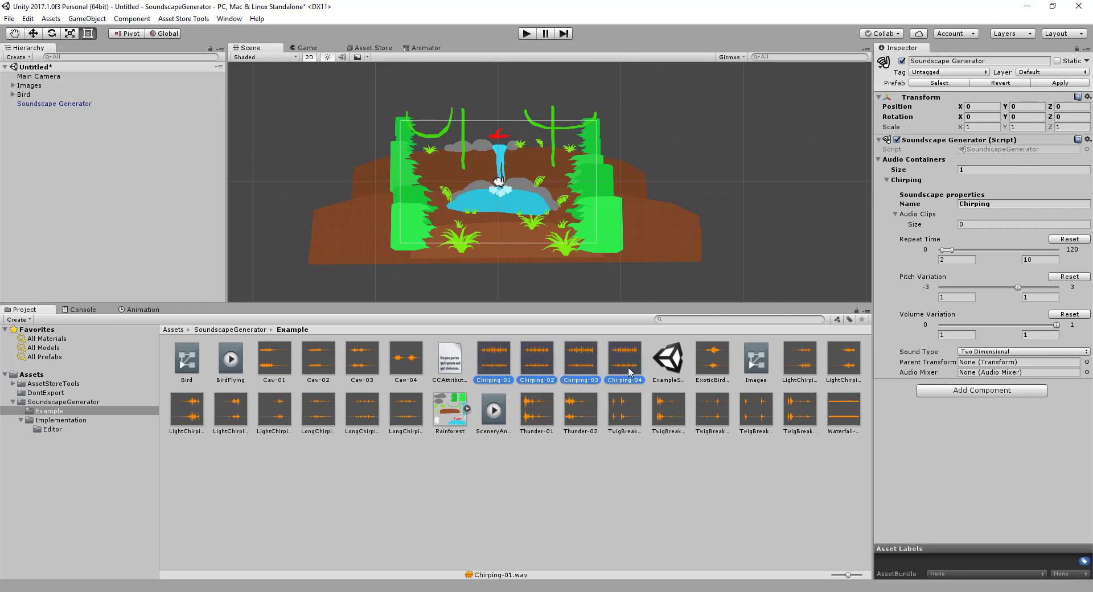
left_click_drag(631, 371, 970, 216)
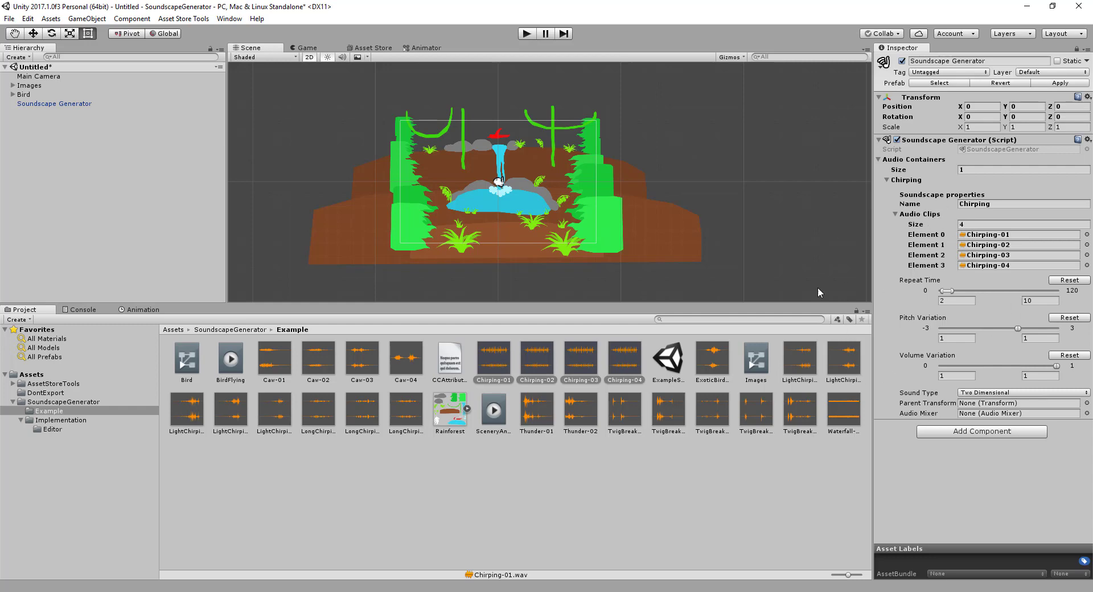
left_click(887, 180)
left_click(886, 179)
Set the Chirping container's repeat time range to a minimum of 1 and a maximum of 7
mouse_move(953, 291)
left_mouse_down()
mouse_move(966, 293)
mouse_move(952, 292)
left_mouse_up()
left_click(956, 300)
left_click(1058, 300)
type("7")
Try a pitch variation range of 0.9 to 1.2 for the Chirping container, shift it, and reset it to its default
mouse_move(939, 322)
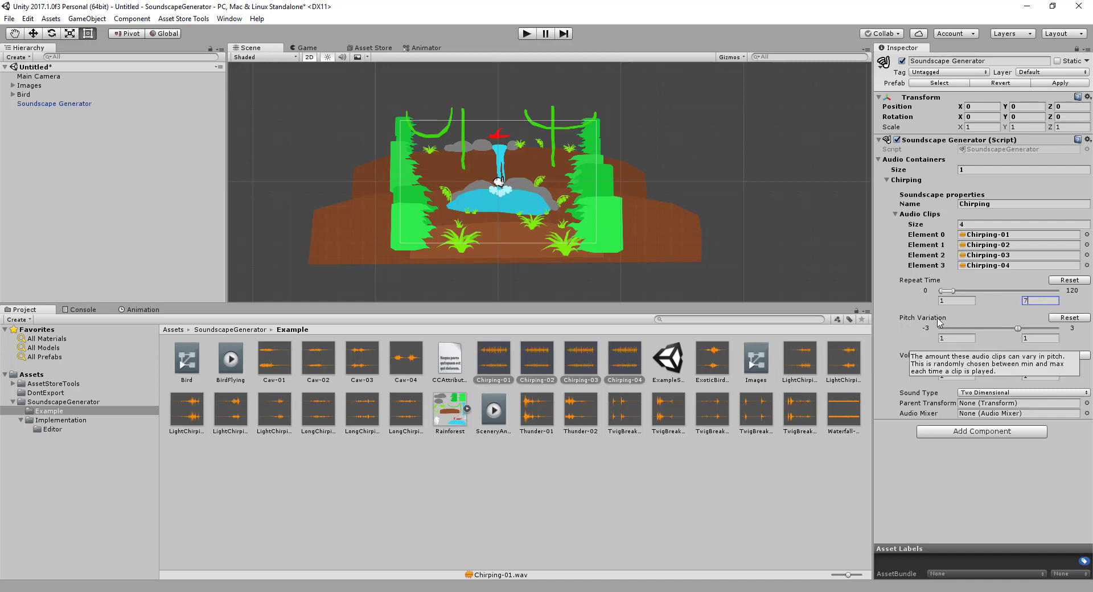
left_click(960, 339)
key("Tab")
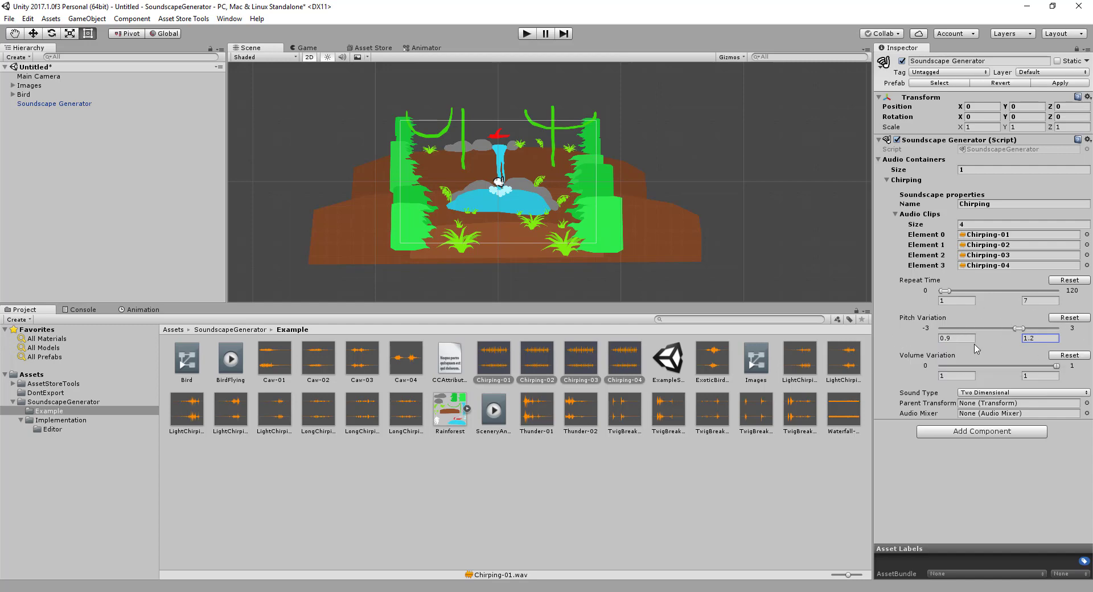
mouse_move(1018, 329)
left_mouse_down()
mouse_move(944, 334)
mouse_move(1006, 330)
left_mouse_up()
left_click(1066, 316)
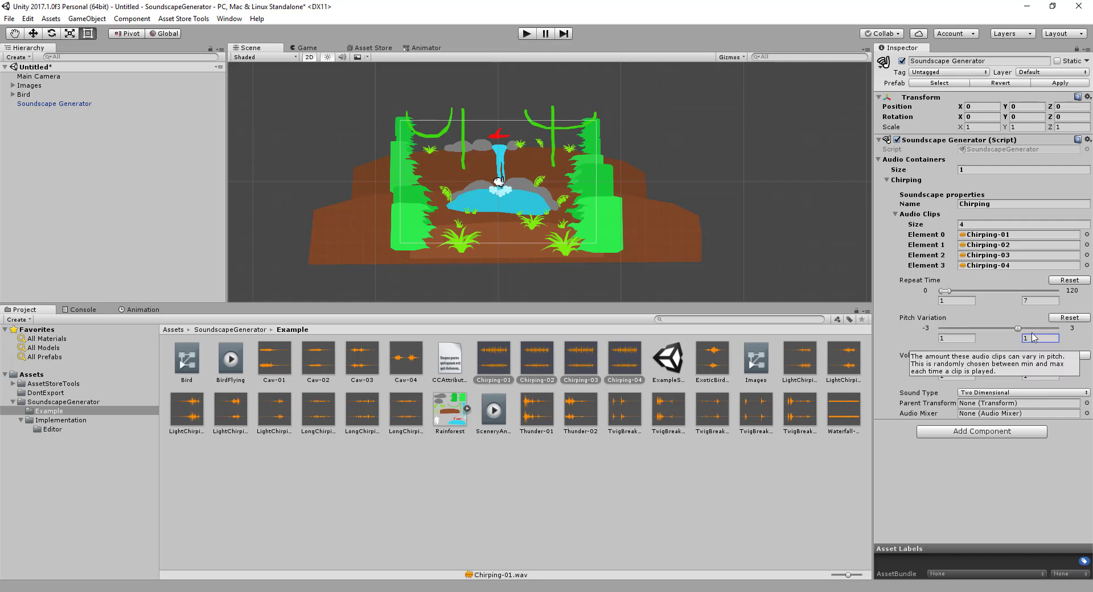
Set the Chirping container's pitch variation to a minimum of 0.9 and a maximum of 1.1
left_click(974, 336)
type("0.9")
key("Tab")
left_click(1033, 341)
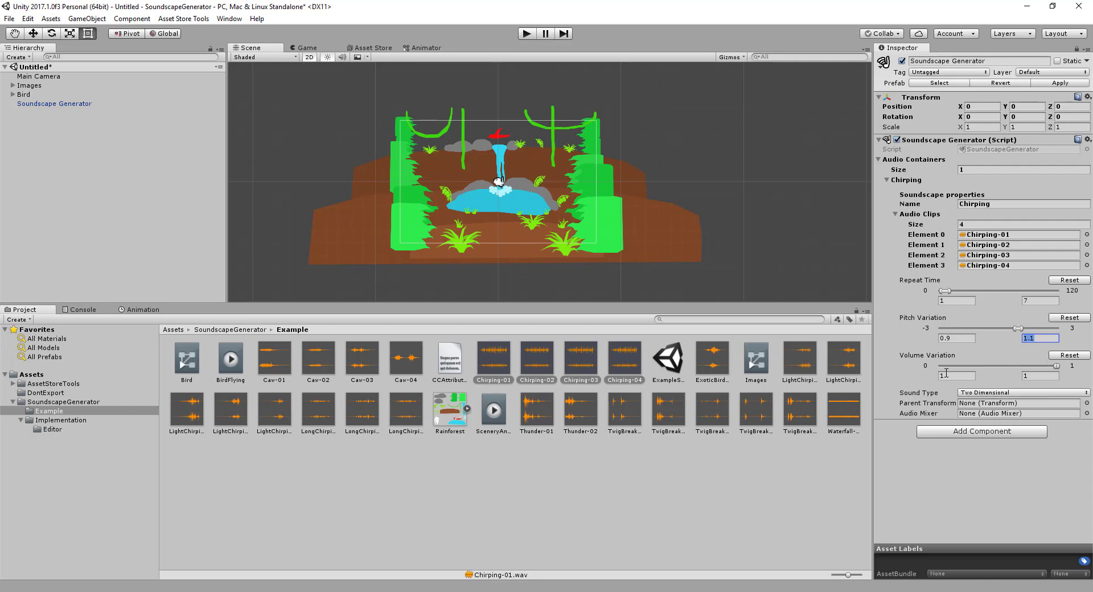
Set the Chirping container's volume variation to a minimum of about 0.7 and a maximum of 1
left_click(1053, 378)
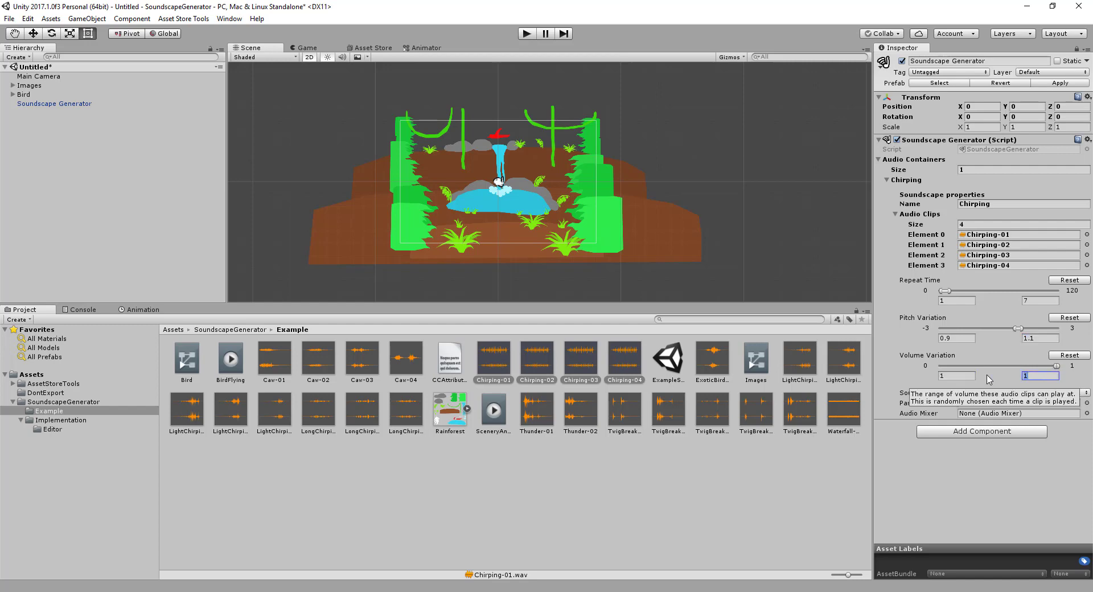
left_click_drag(1056, 369, 904, 378)
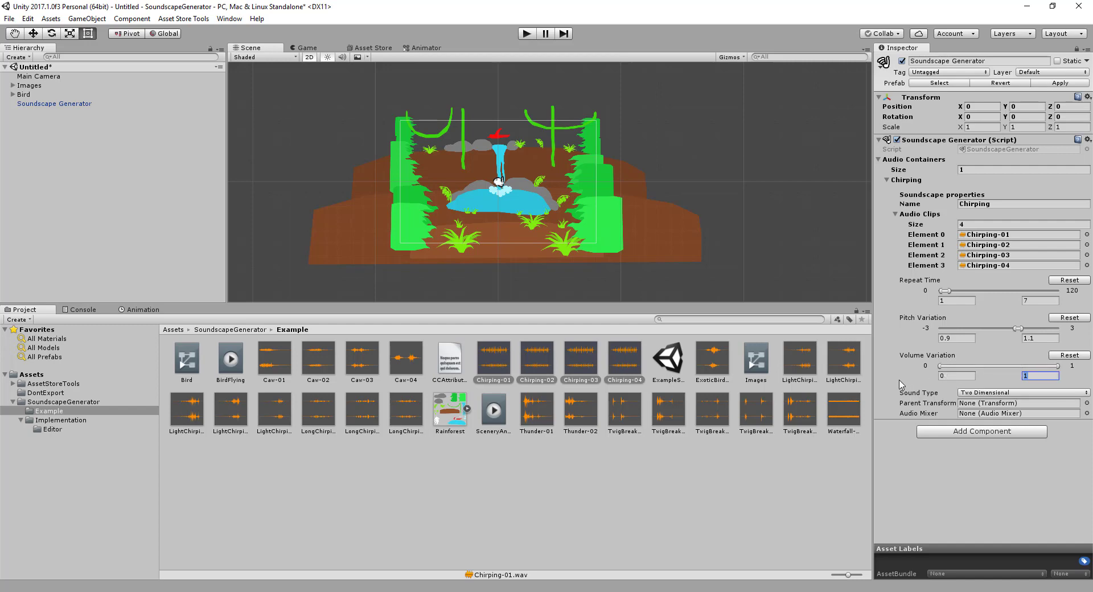
left_click_drag(899, 380, 1091, 378)
left_click_drag(1029, 392, 1026, 392)
left_click(963, 375)
type("0.7")
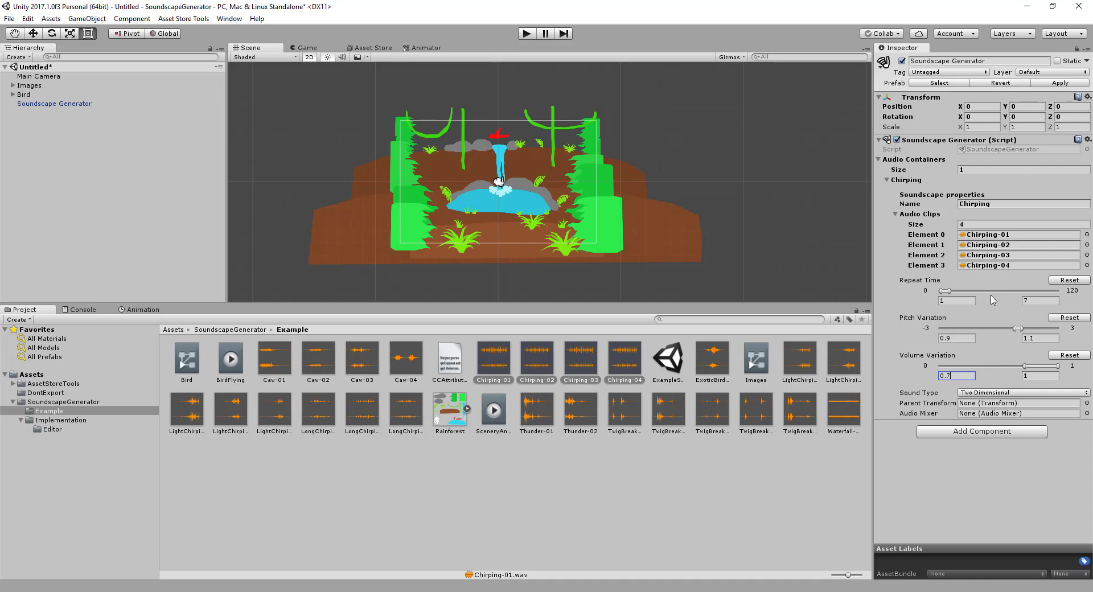
Play the scene to listen to the chirping soundscape, and stop playback
left_click(527, 33)
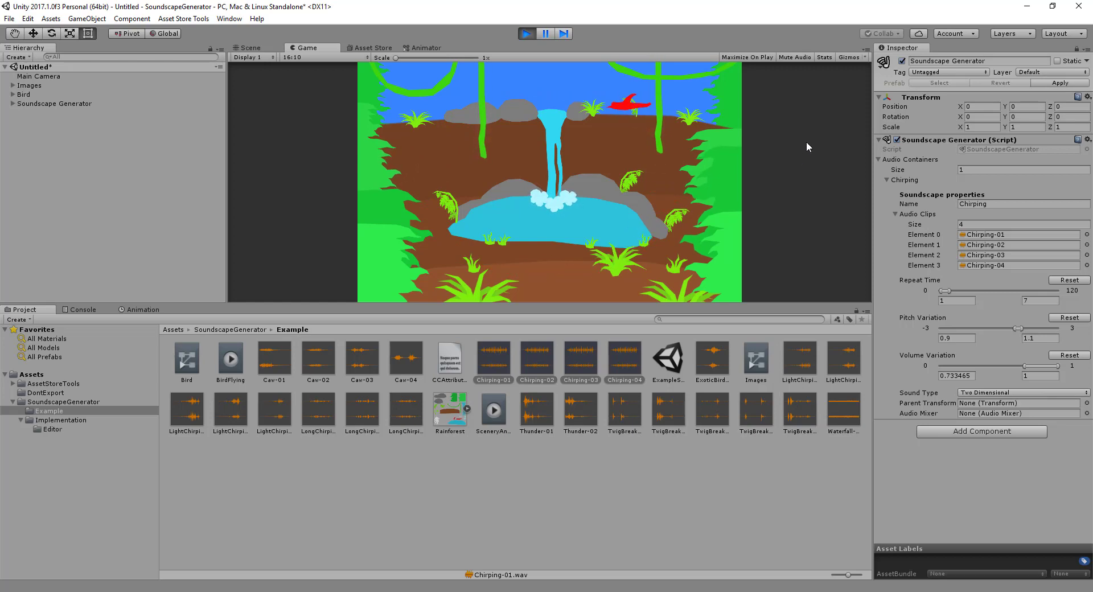
left_click(527, 33)
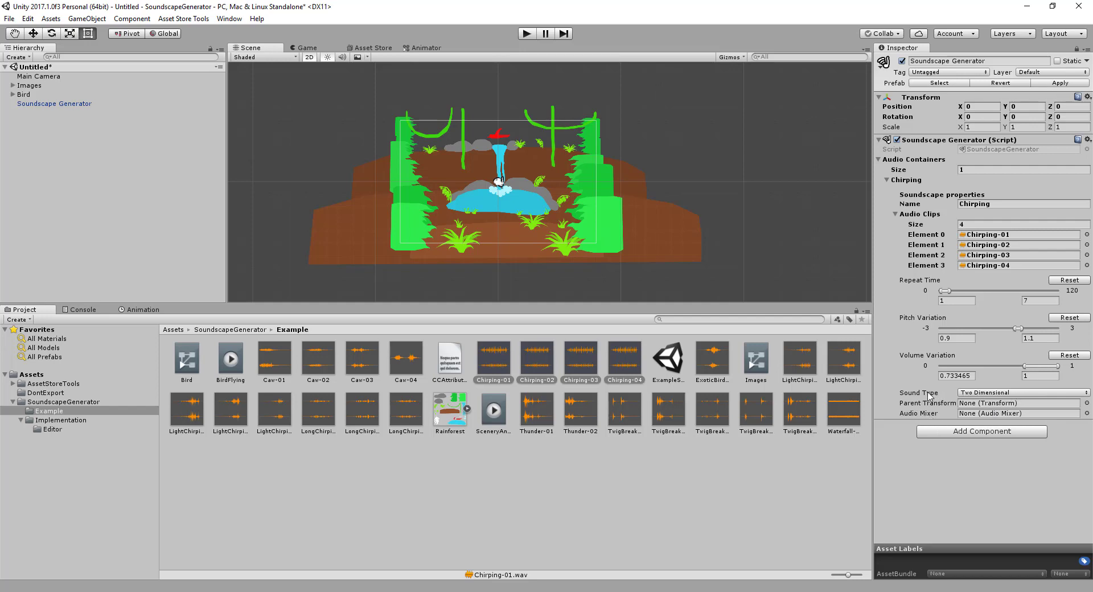
Set the Chirping container's sound type to Three Dimensional
mouse_move(926, 397)
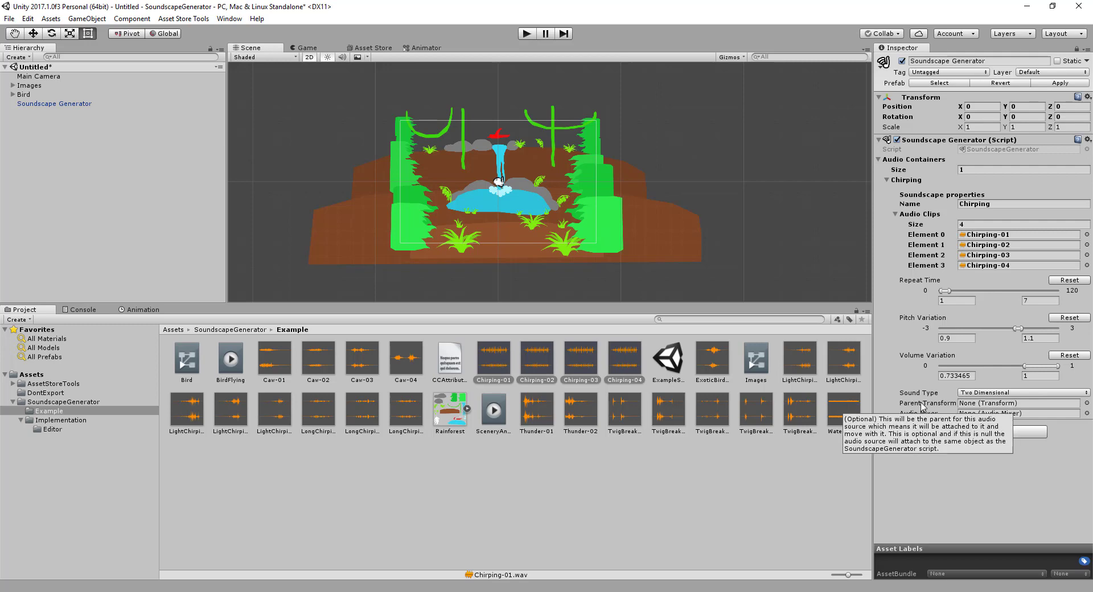
left_click(972, 392)
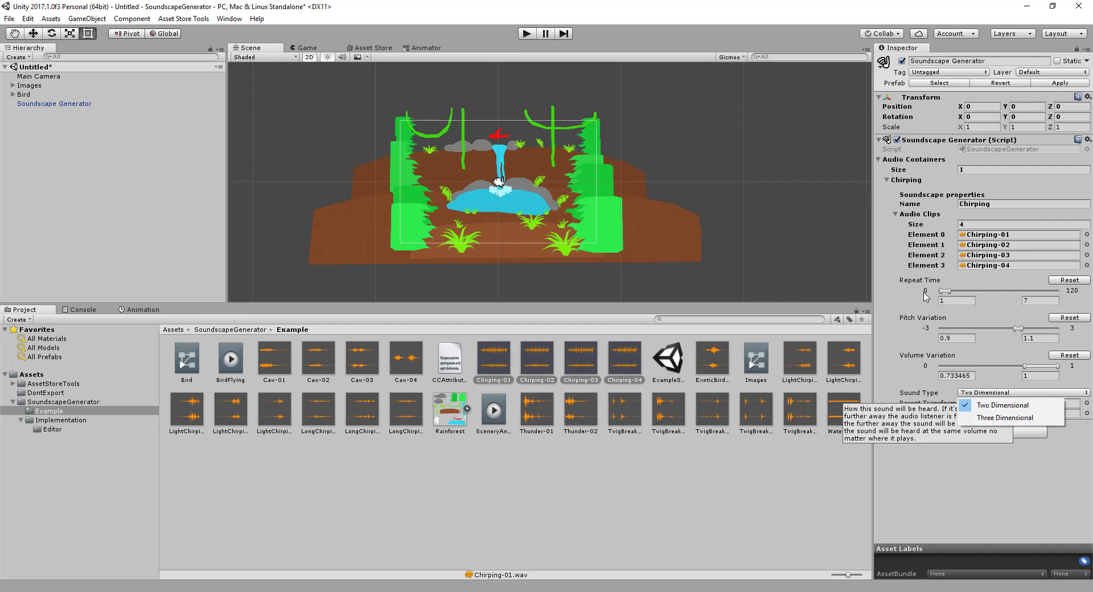
left_click(1004, 417)
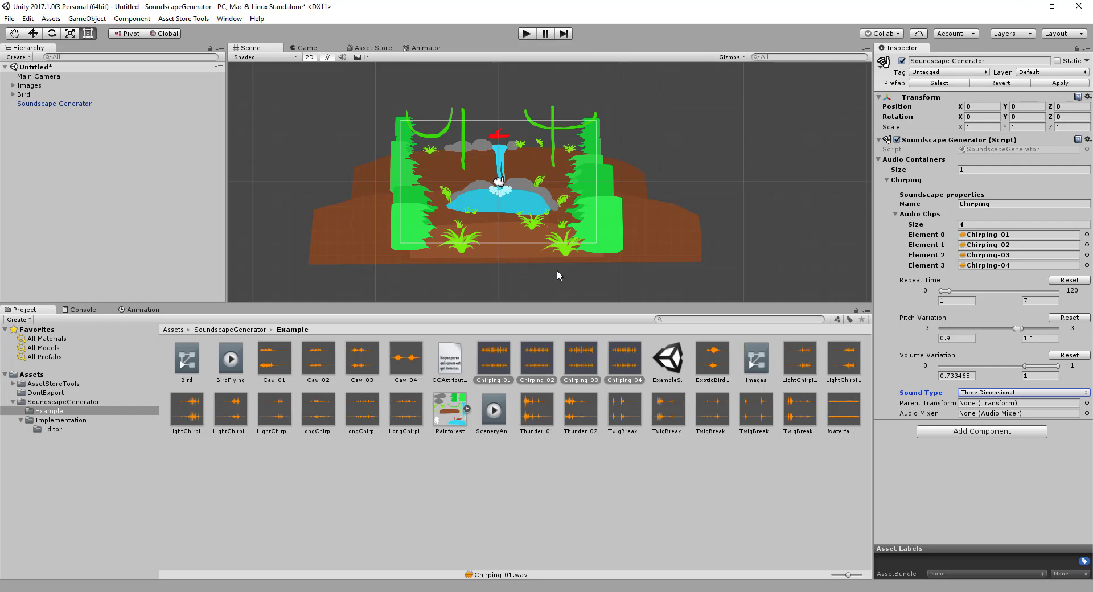
Check the Main Camera's Audio Listener component, and set the Chirping container's sound type back to Two Dimensional
left_click(39, 77)
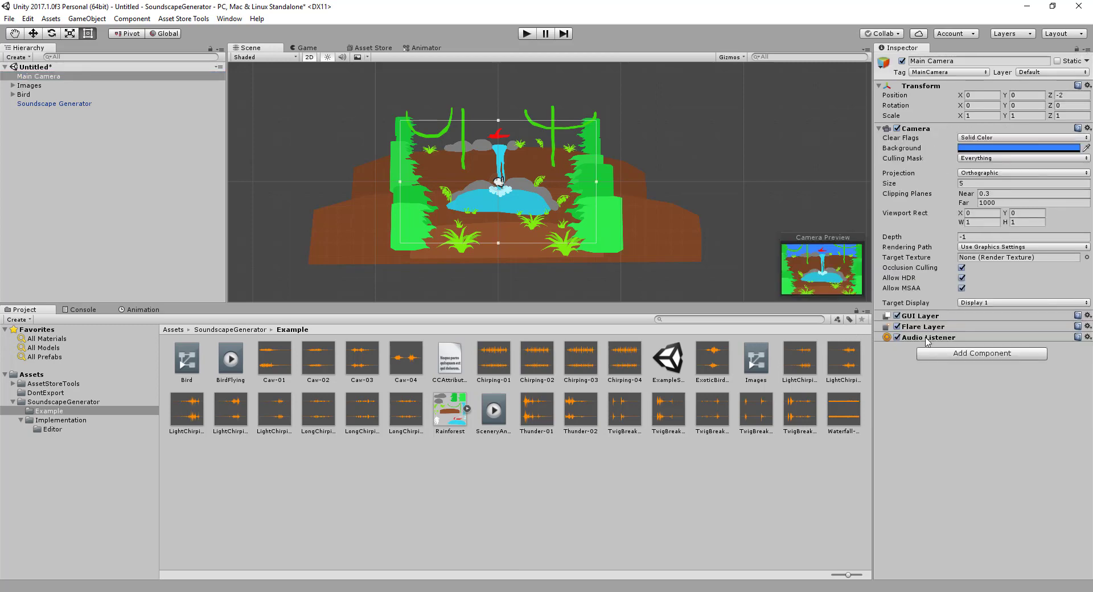
left_click(51, 104)
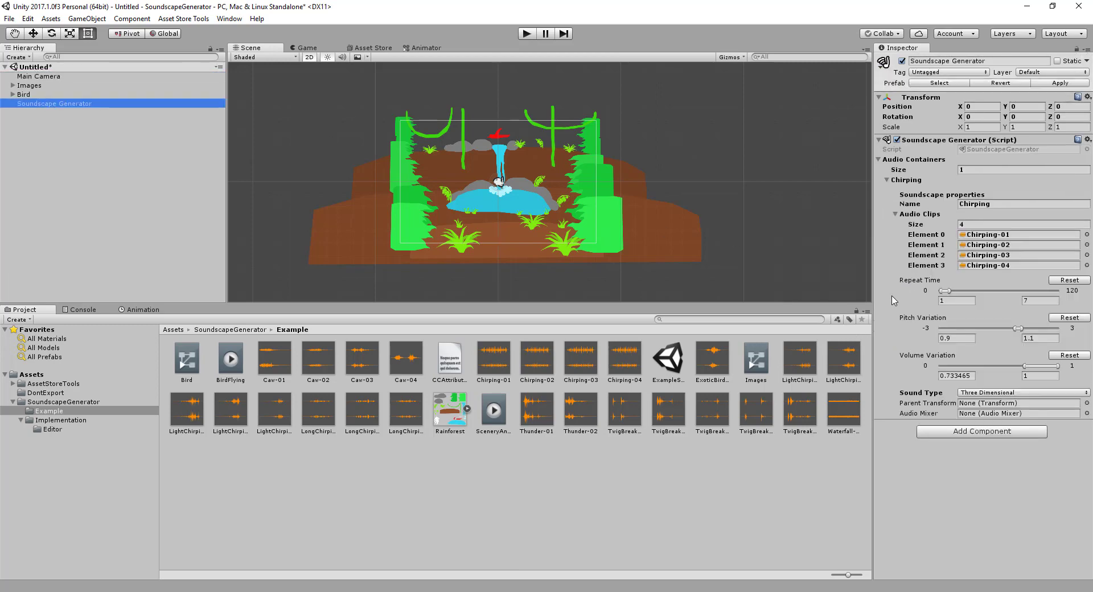
left_click(985, 393)
left_click(982, 402)
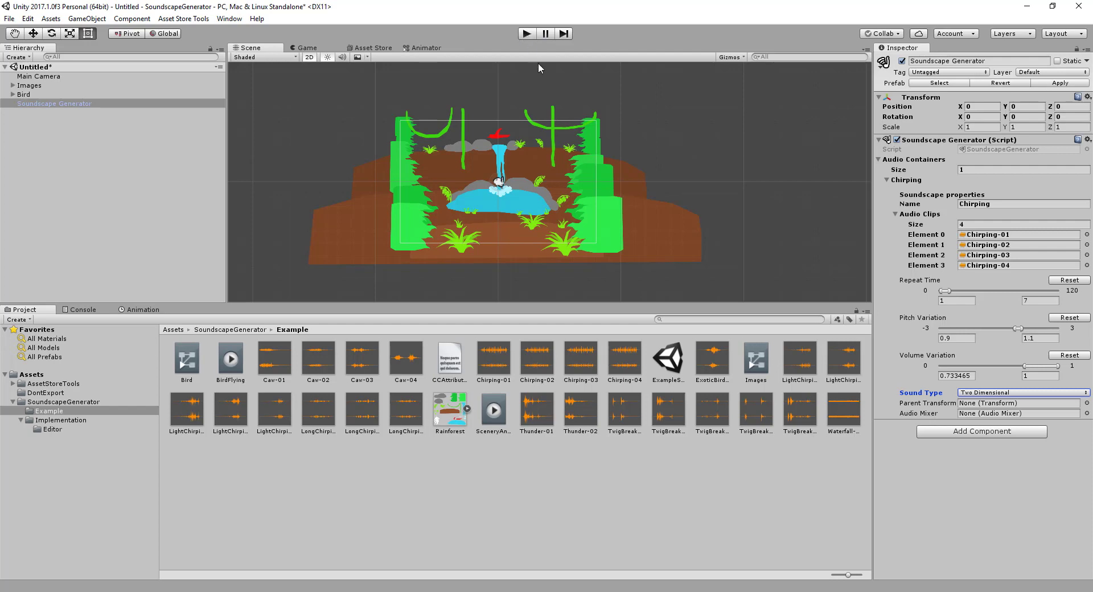
Play the scene, inspect the Soundscape Player clone spawned under the Soundscape Generator, and stop playback
left_click(529, 34)
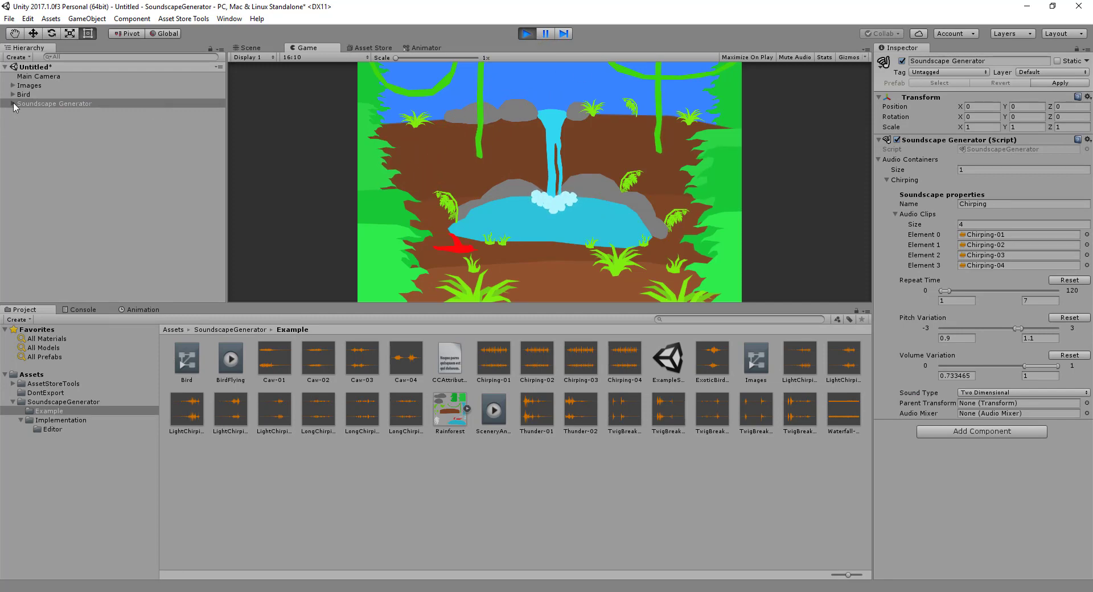
left_click(86, 103)
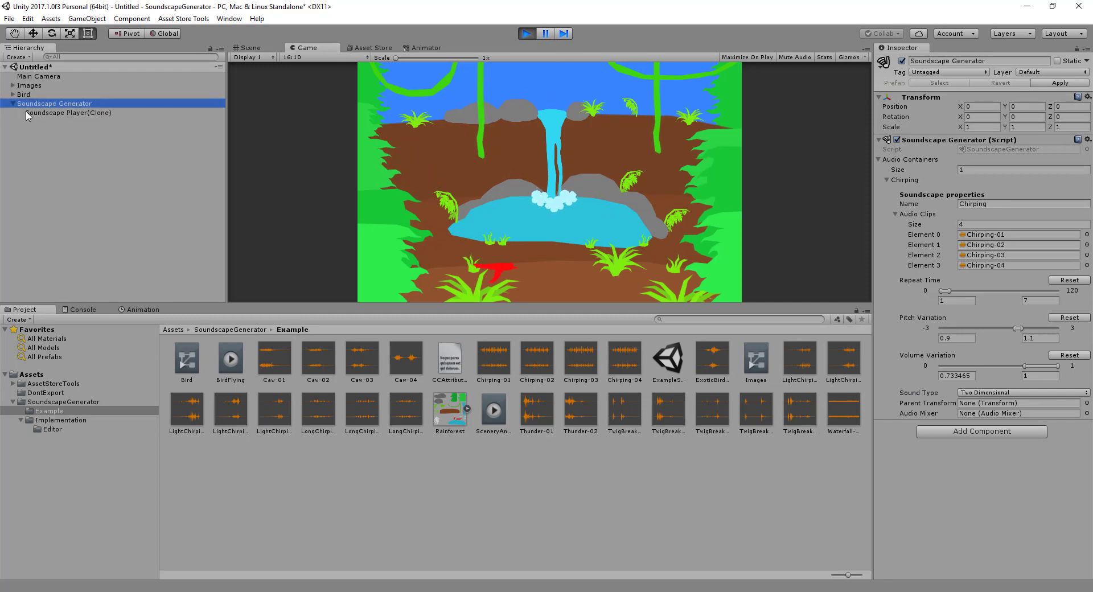
left_click(63, 113)
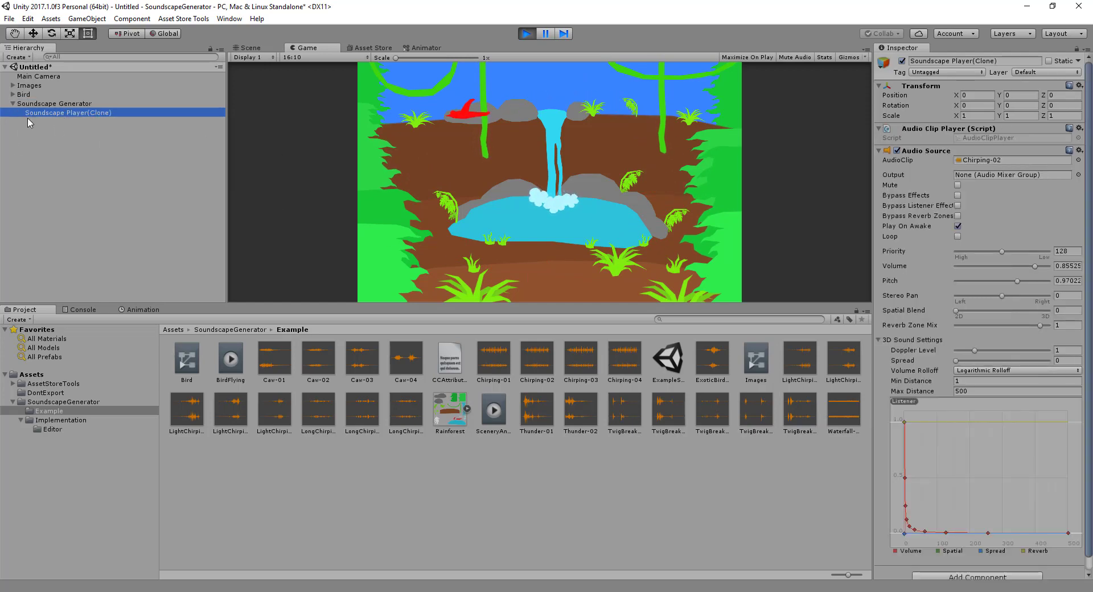
left_click(525, 34)
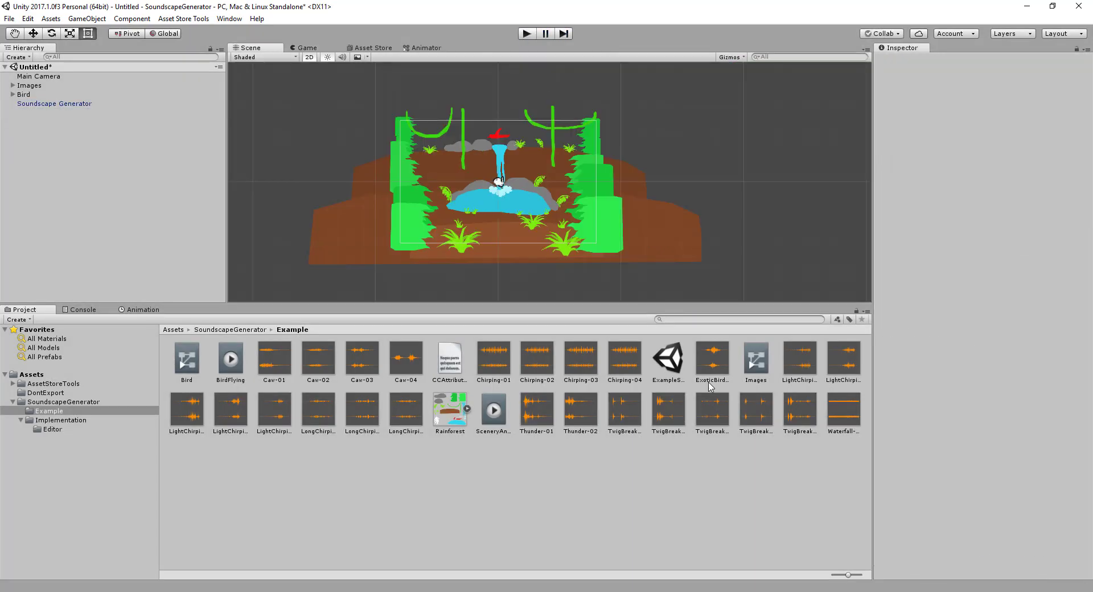
Set the number of audio containers on the Soundscape Generator to 5, with the Chirping container collapsed
left_click(78, 104)
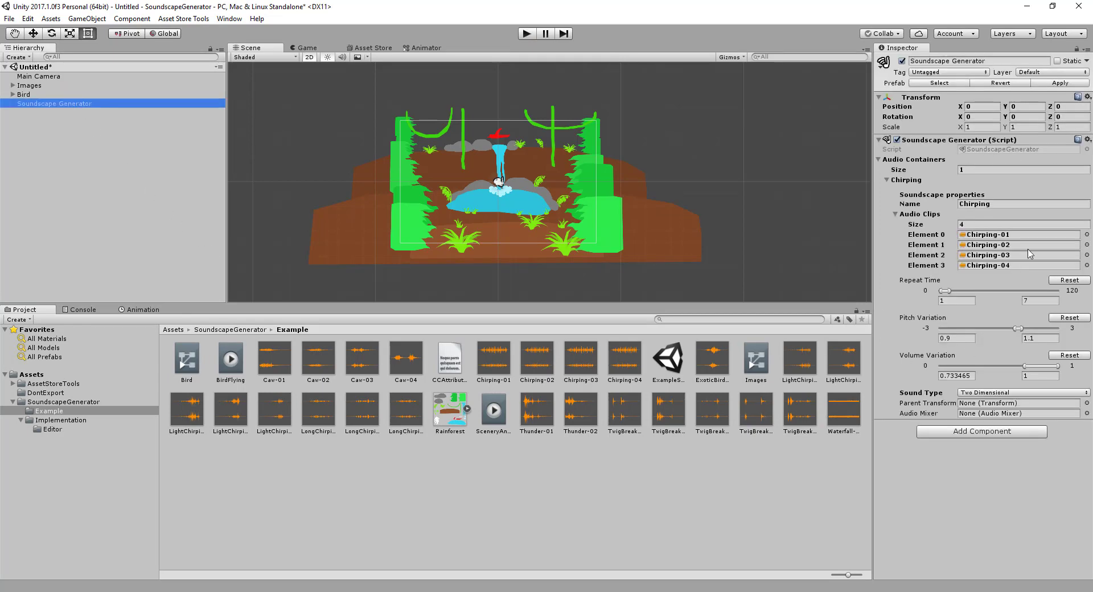
left_click(978, 404)
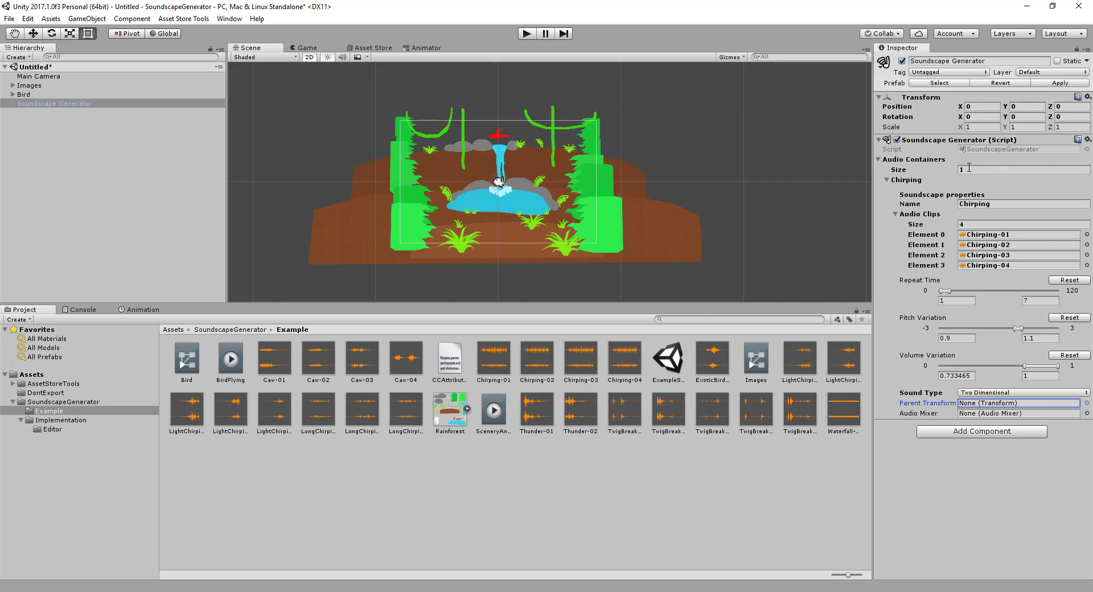
left_click(887, 181)
left_click(983, 170)
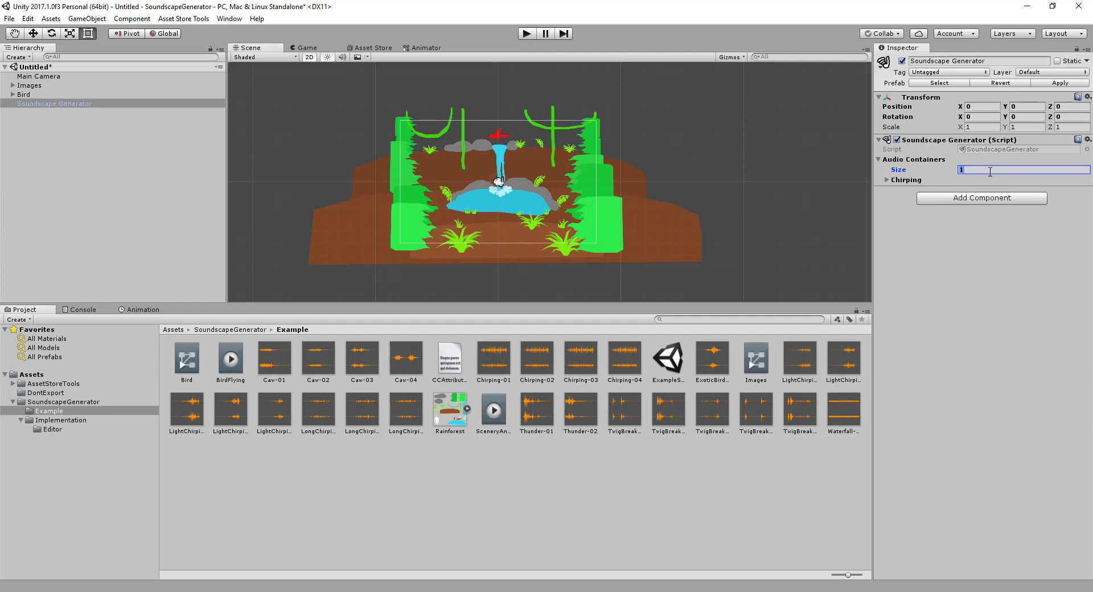
key("Return")
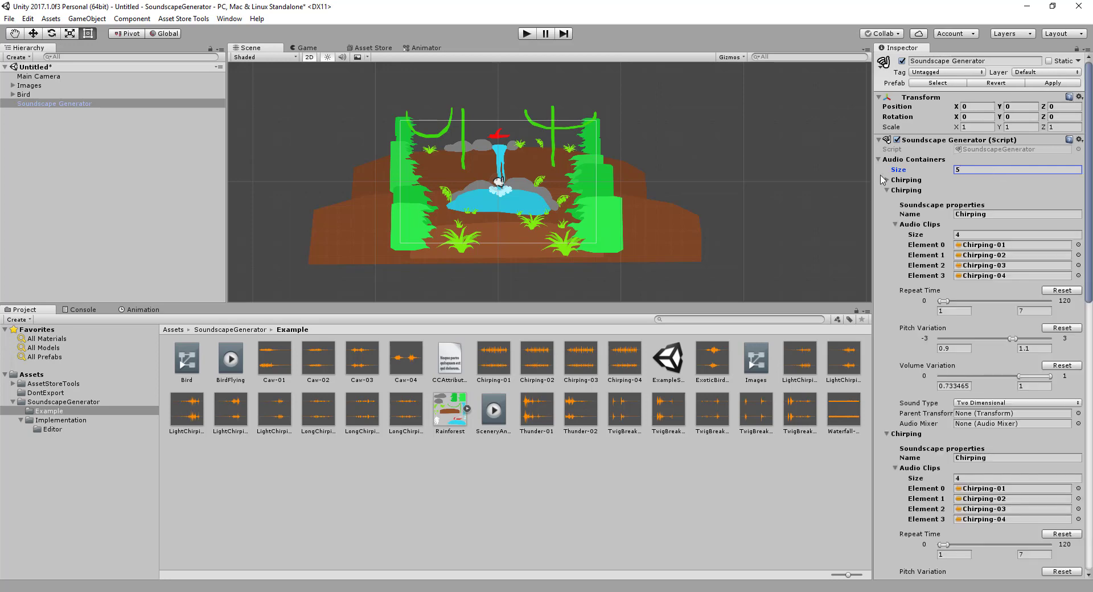
Revert the four duplicated Chirping containers below the first one to their prefab values and collapse them
right_click(931, 192)
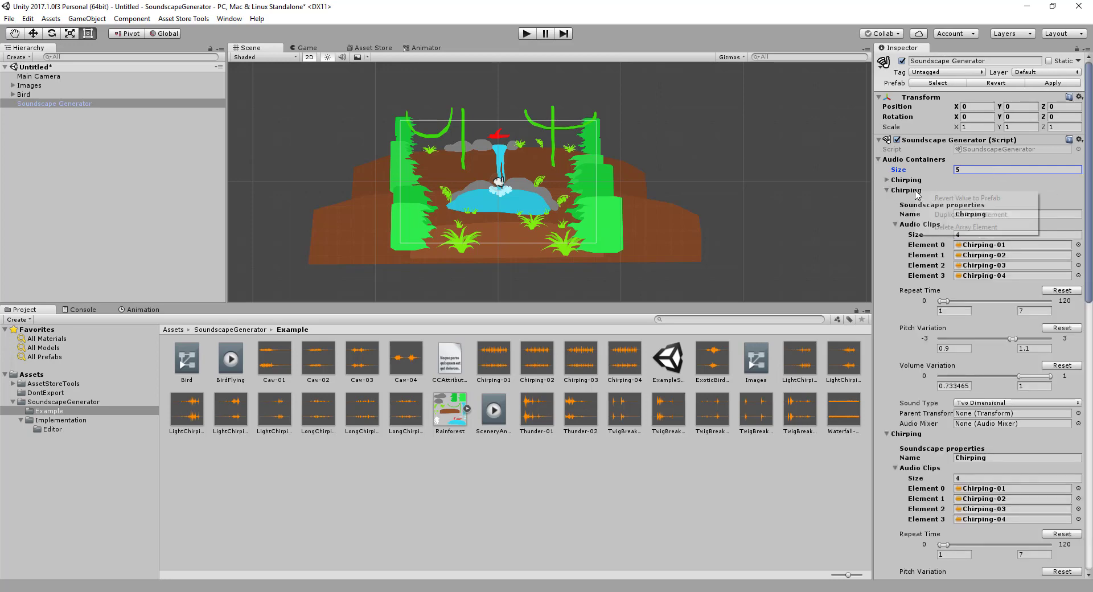
left_click(959, 198)
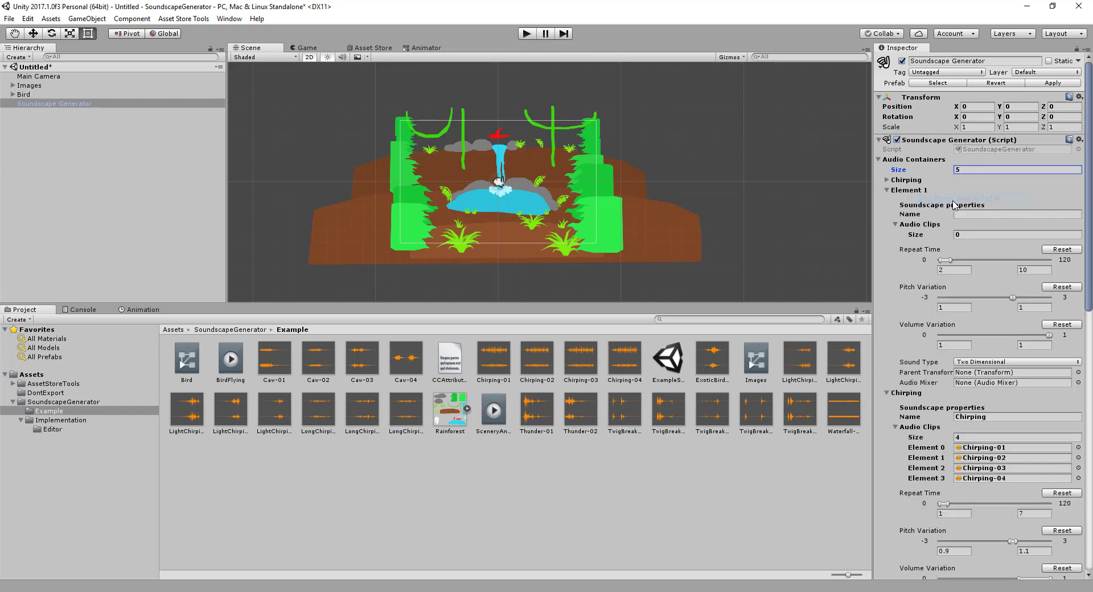
left_click(887, 190)
left_click(886, 200)
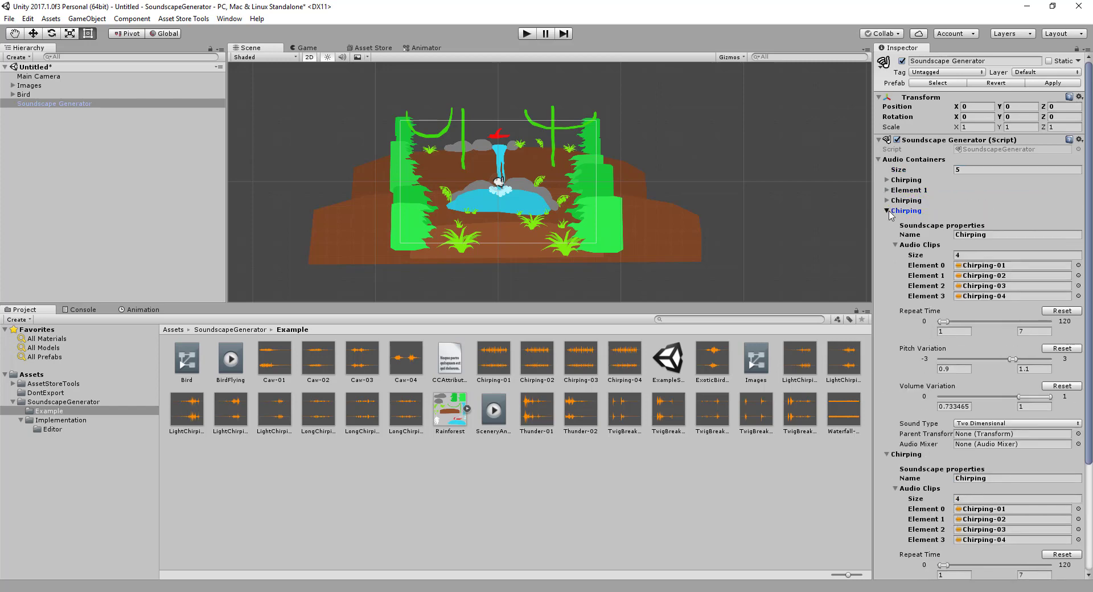
left_click(887, 210)
left_click(886, 221)
right_click(908, 200)
left_click(939, 206)
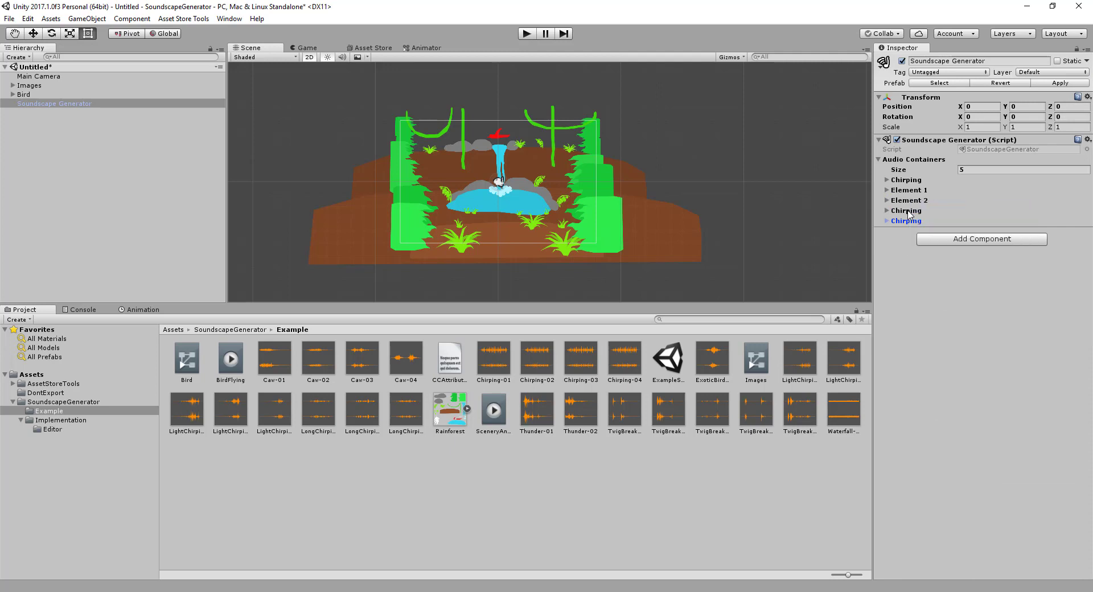
right_click(907, 210)
left_click(939, 218)
right_click(912, 222)
left_click(933, 230)
Expand the second audio container, Element 1, and name it Caw
left_click(887, 190)
left_click(970, 213)
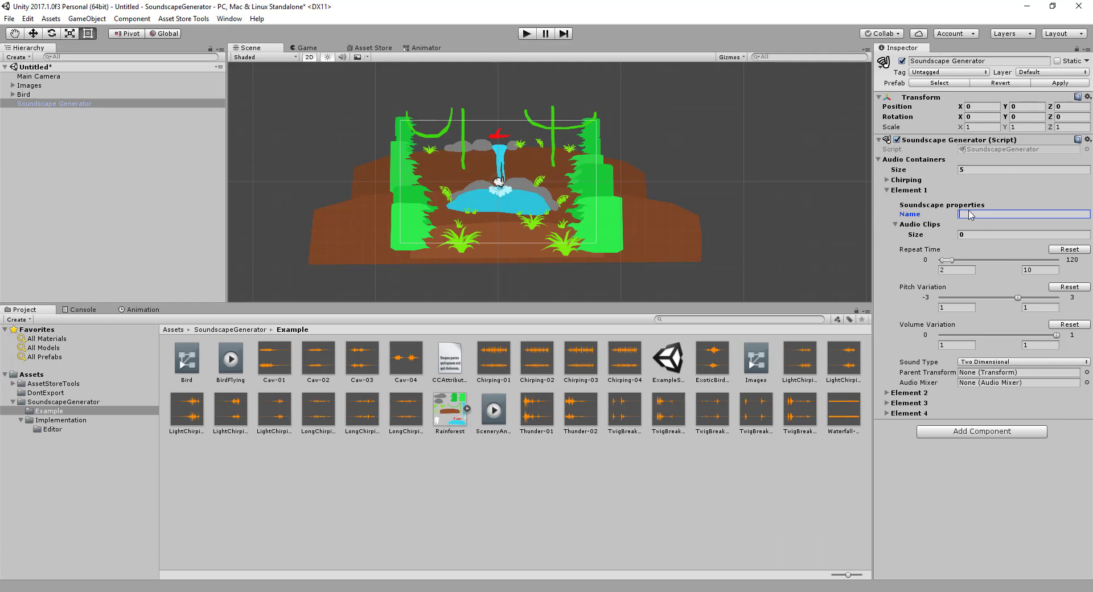
type("Caw")
Set the Caw container's minimum pitch variation to 0.6 and its sound type to Three Dimensional
mouse_move(953, 263)
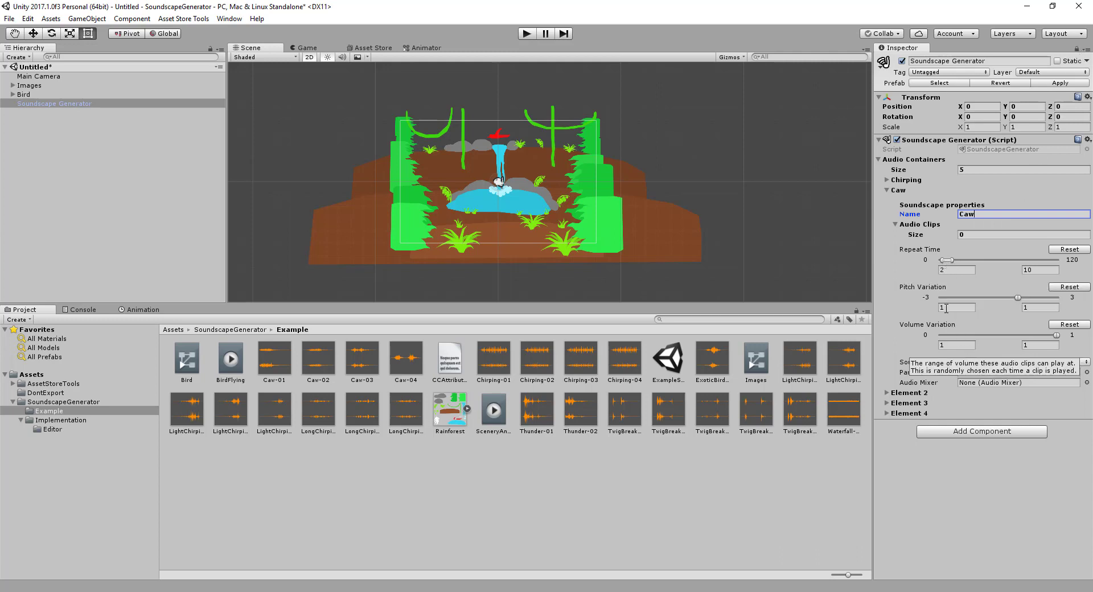
left_click(975, 307)
mouse_move(974, 308)
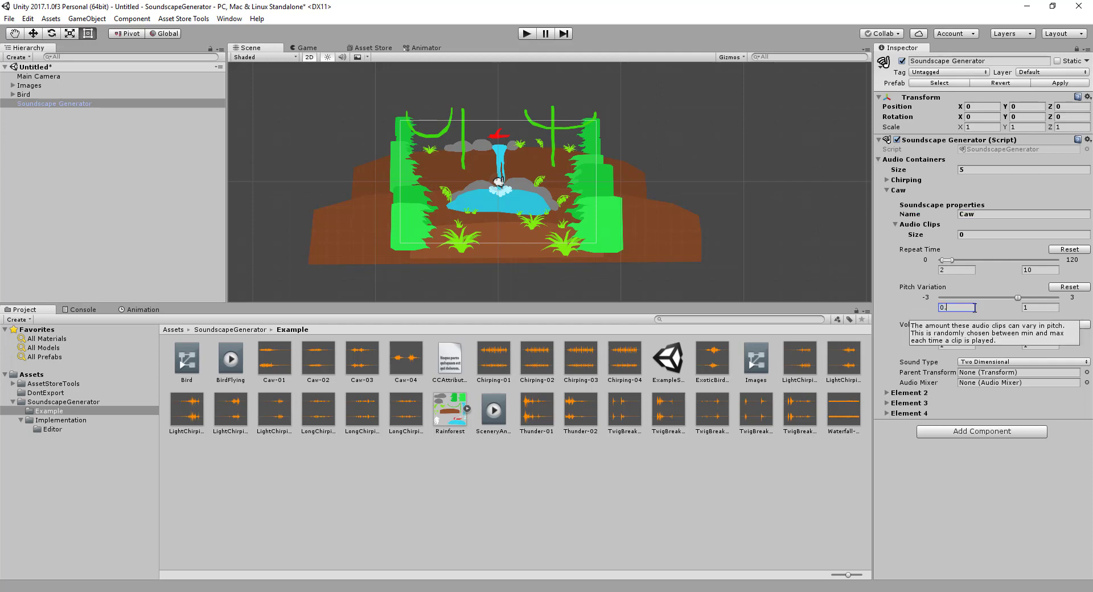
key("Tab")
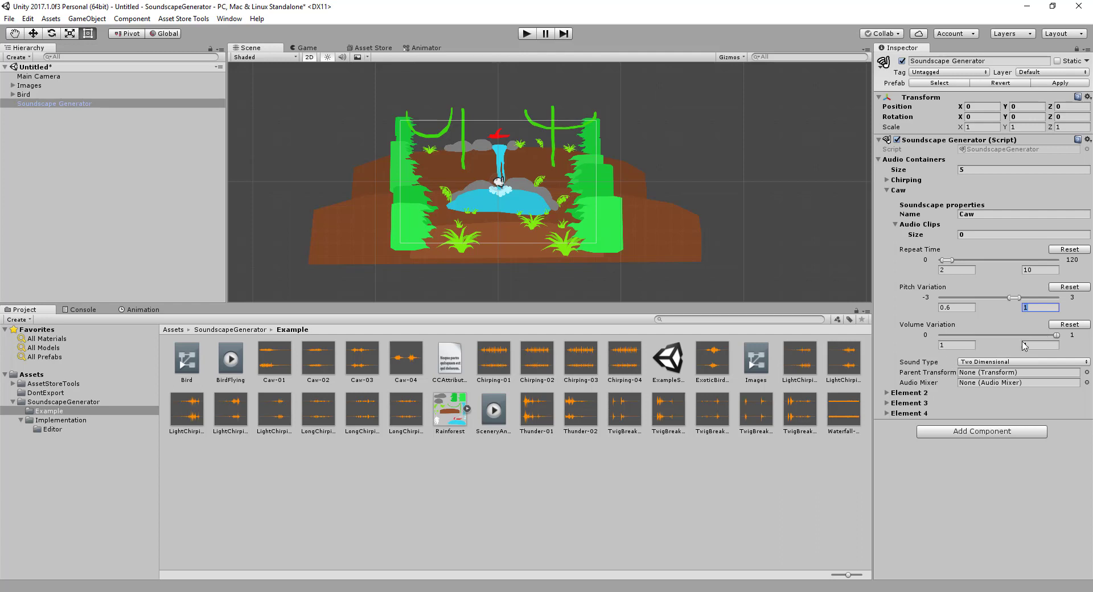
left_click(979, 362)
left_click(989, 389)
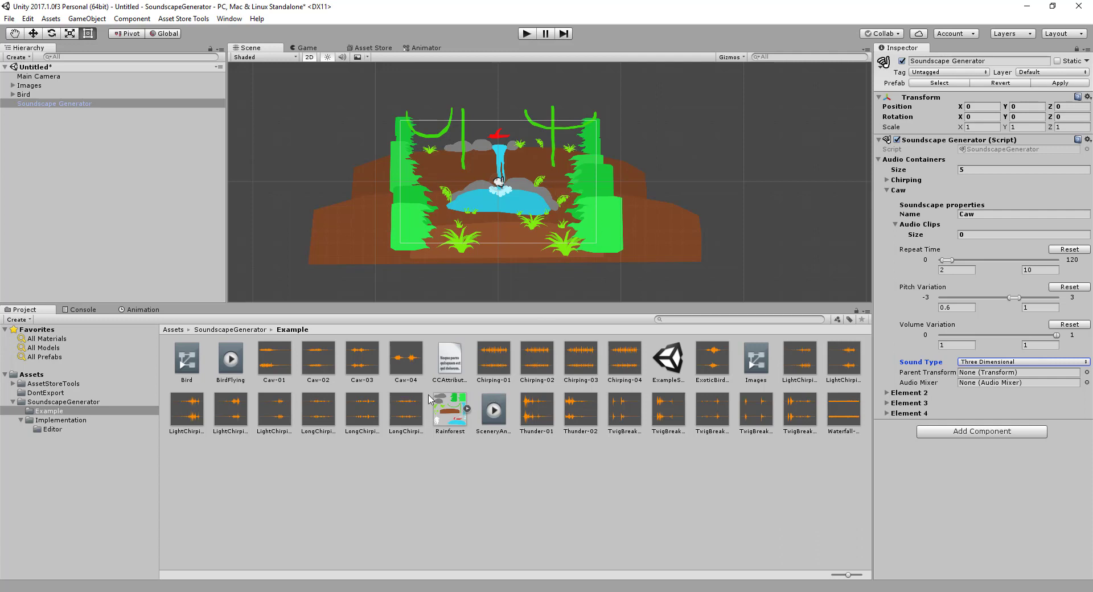
Add the clips Caw-01 through Caw-04 to the Caw container's audio clips and collapse the clip list
left_click(278, 358)
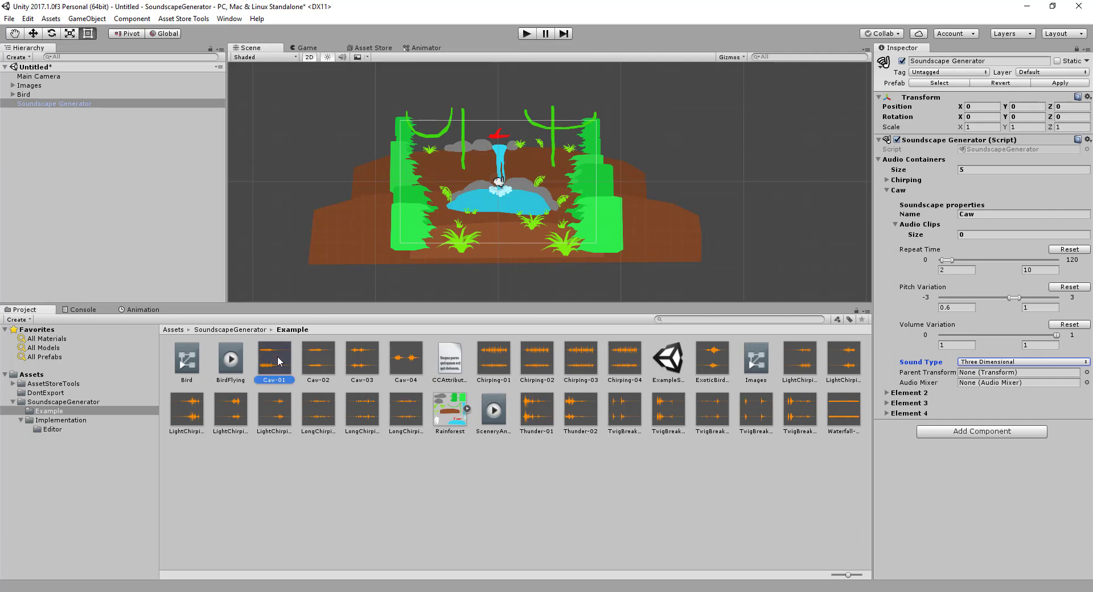
left_click(398, 366, "shift")
left_click_drag(406, 372, 948, 232)
left_click(897, 225)
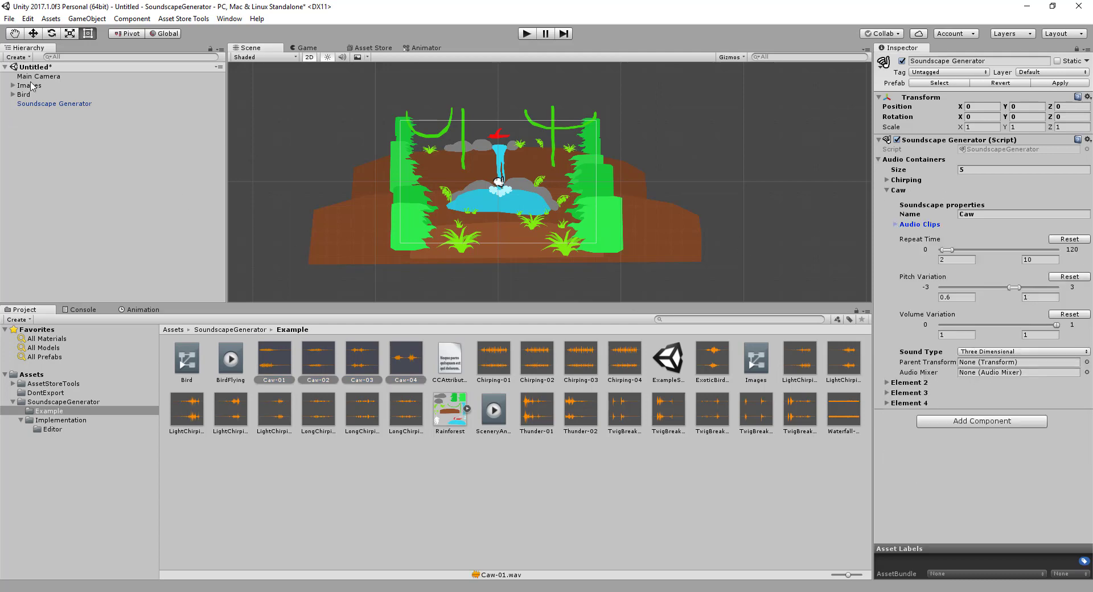
Assign the Bird object as the Caw container's parent transform and locate the bird in the scene
left_click_drag(23, 97, 988, 367)
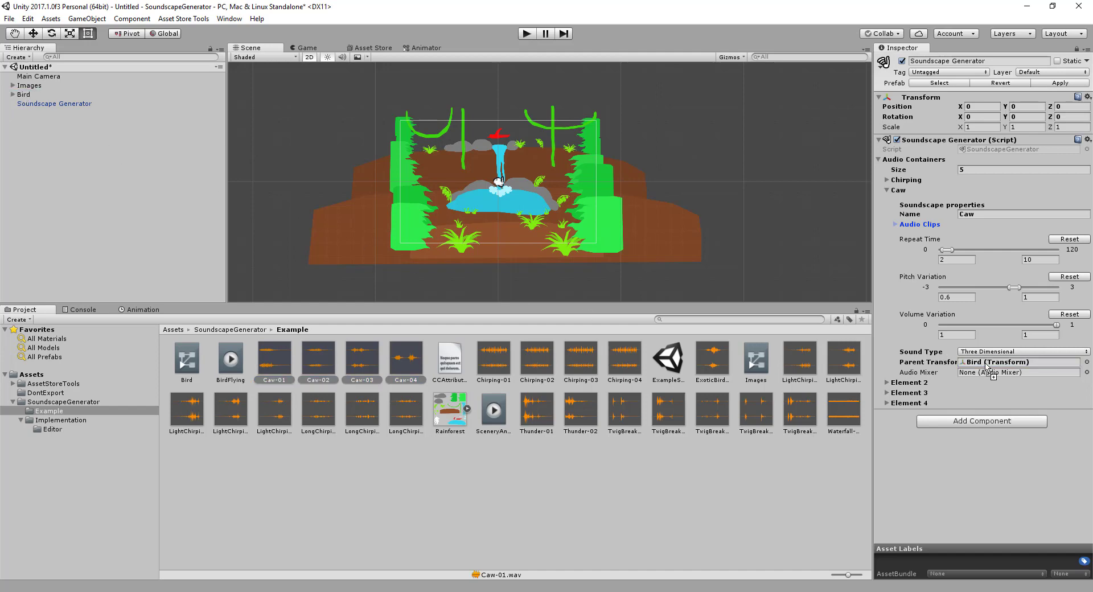
double_click(26, 95)
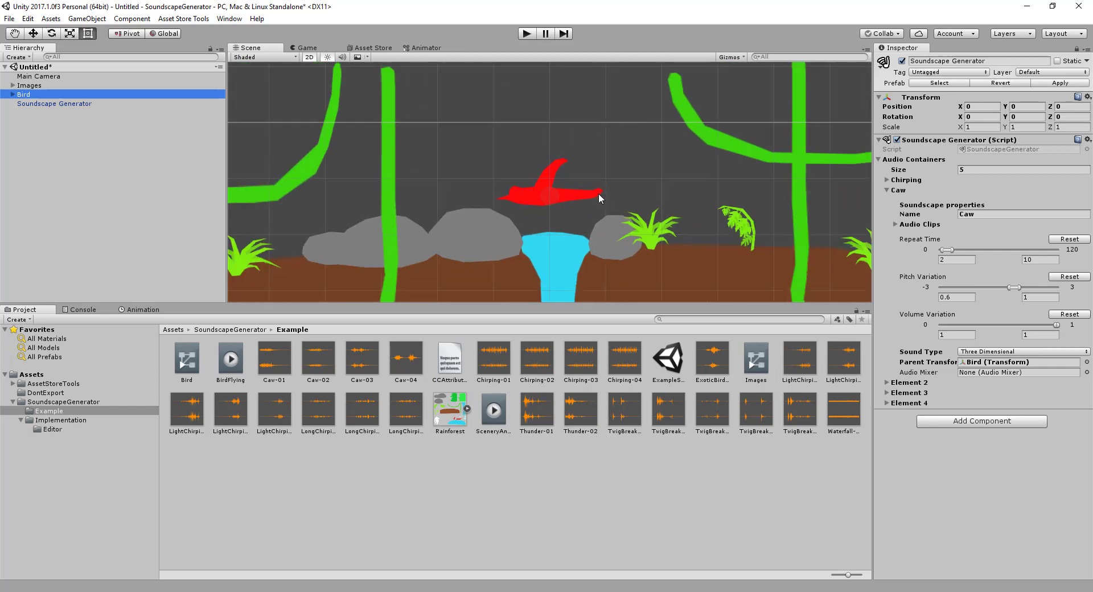
scroll(592, 221, "down", 4)
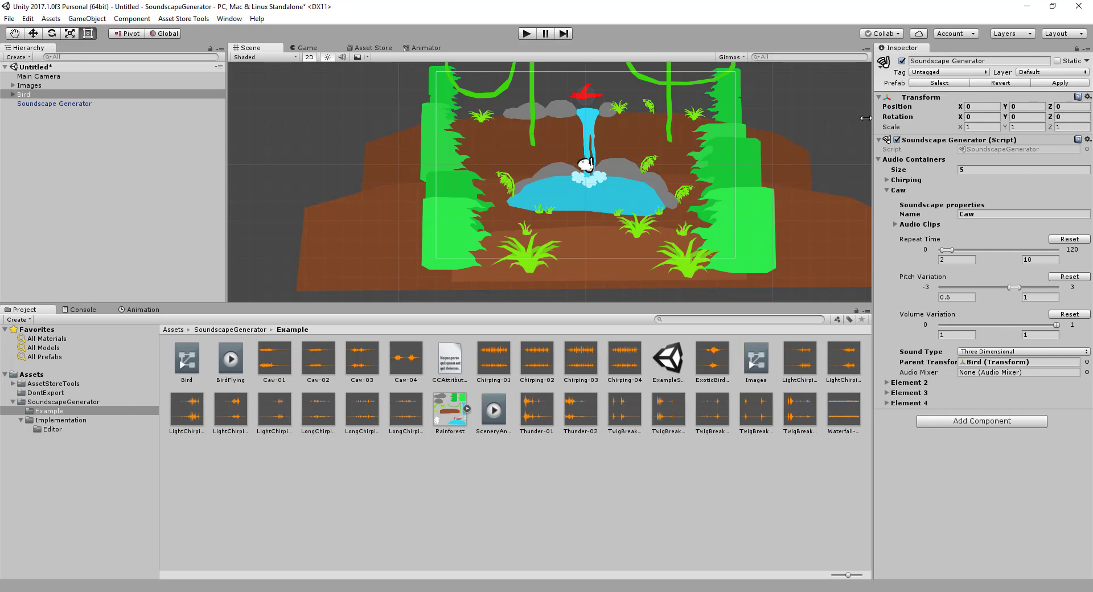
Collapse the Caw container, expand Element 2, and name it Chirping2
left_click(887, 191)
left_click(887, 200)
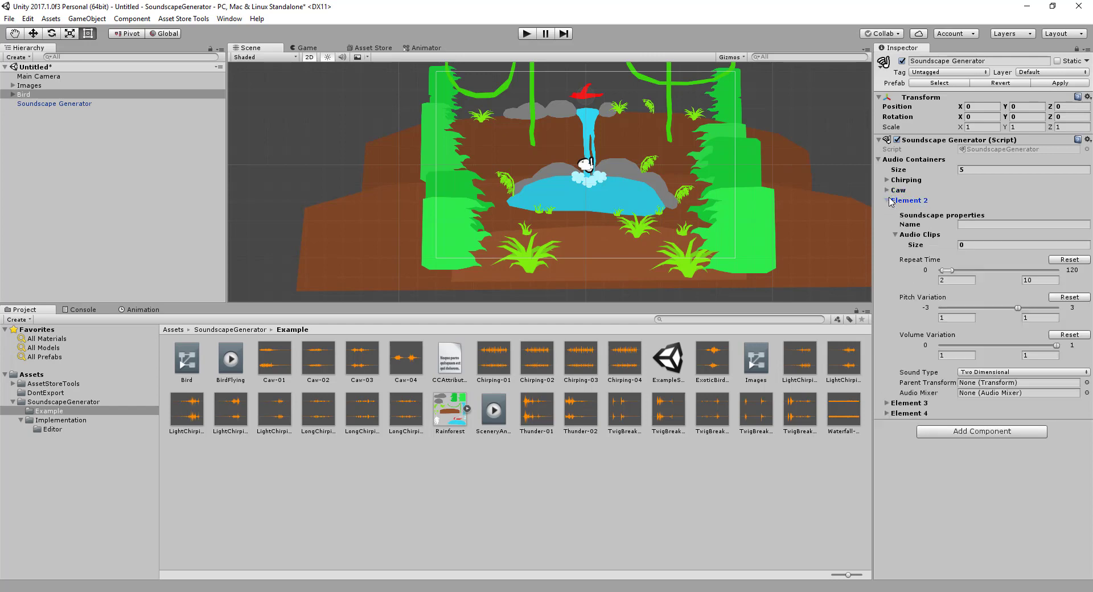
left_click(988, 225)
type("Ch")
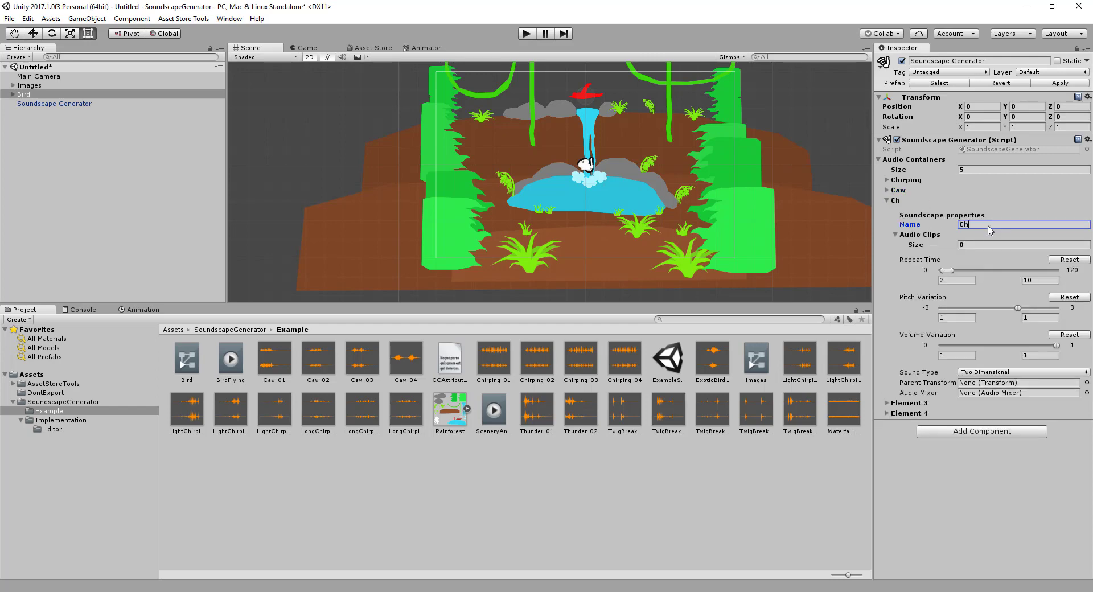
key("BackSpace")
type("Chirping2")
Add all the LightChirping and LongChirping clips to the Chirping2 container's audio clips and collapse the clip list
left_click(806, 361)
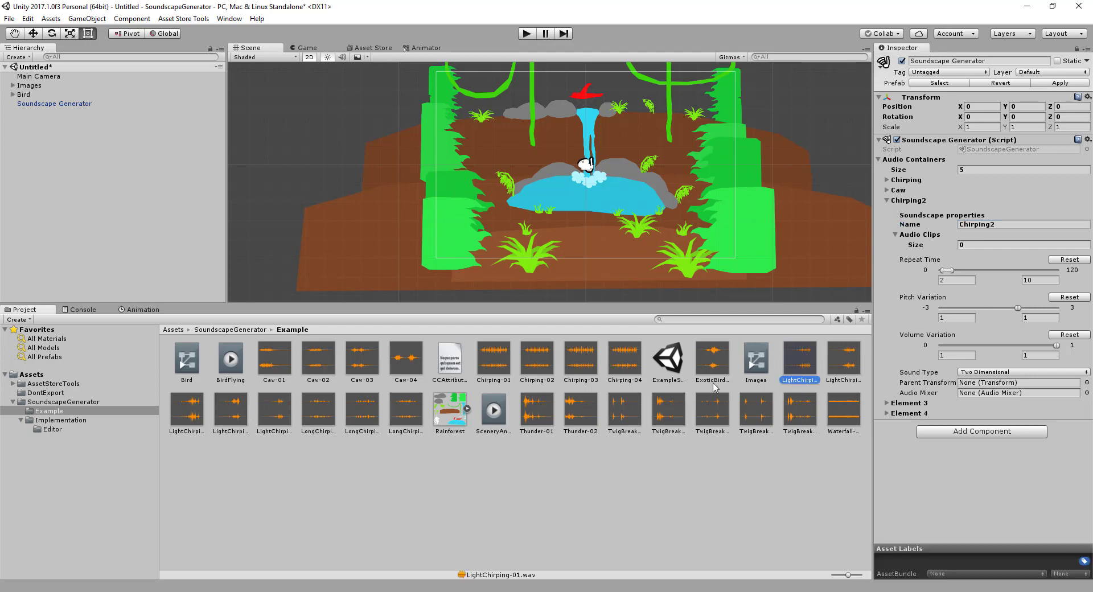
left_click(412, 410, "shift")
left_click_drag(403, 417, 919, 234)
left_click(894, 234)
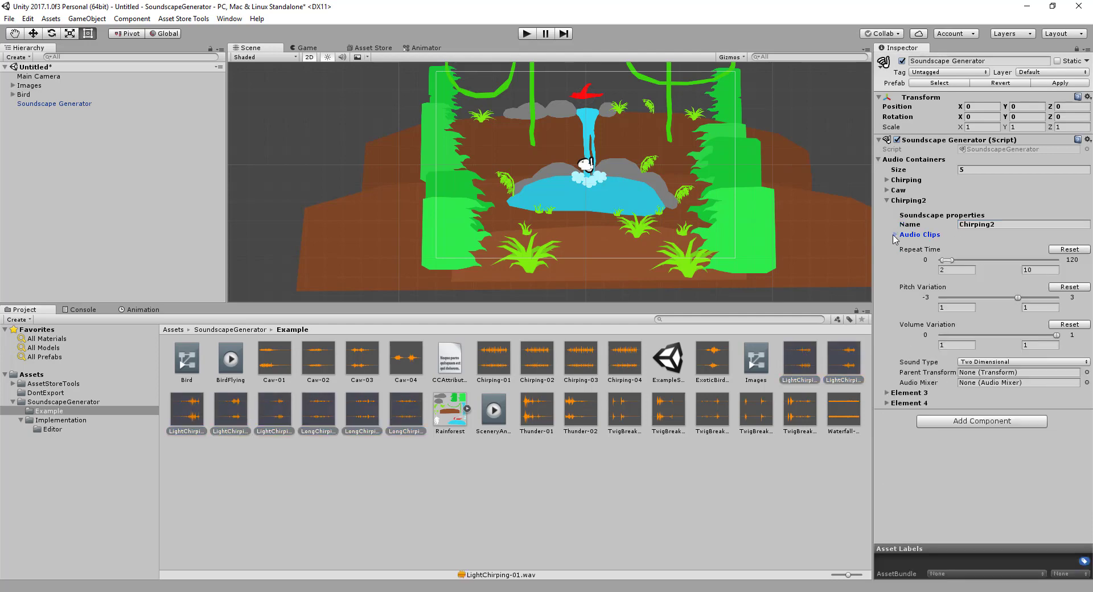
Set the Chirping2 container's repeat time to a range of 1 to 6 and its minimum volume variation to 0.3
left_click(952, 271)
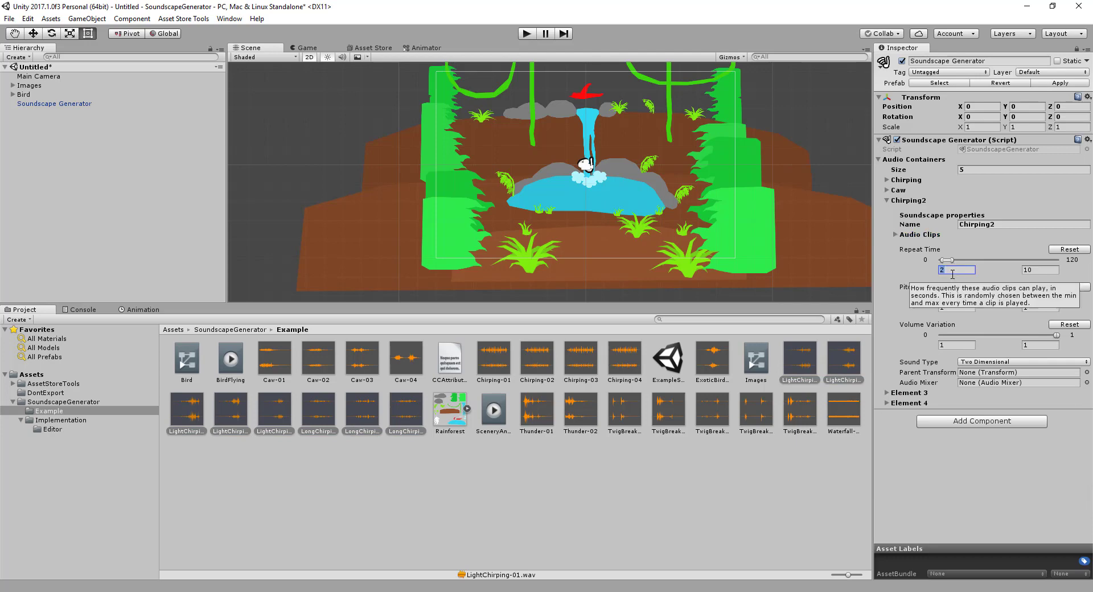
type("1")
key("Tab")
type("6")
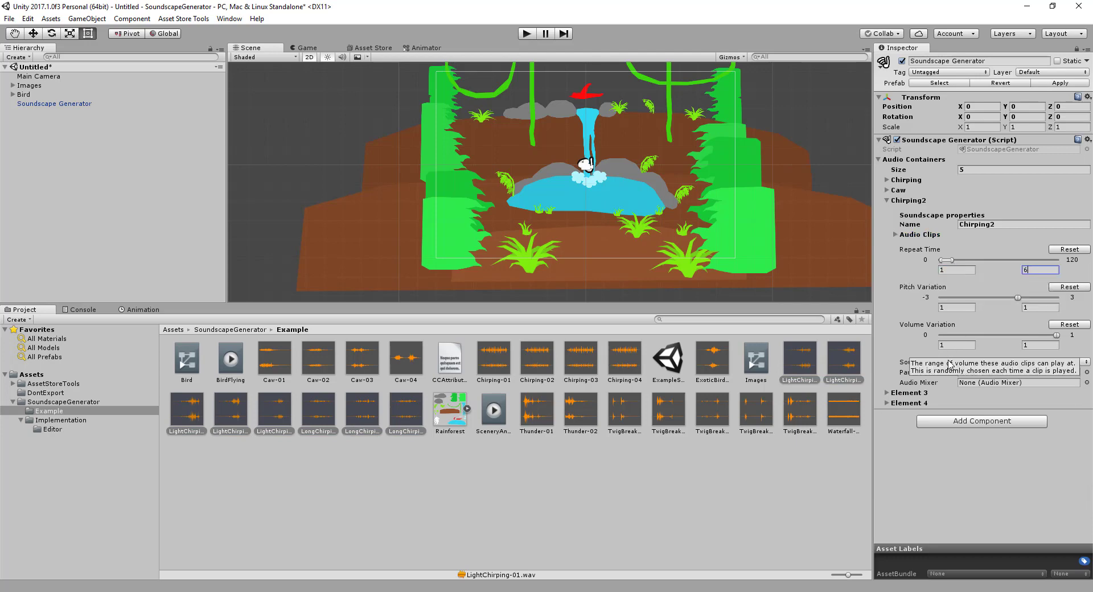
left_click(956, 309)
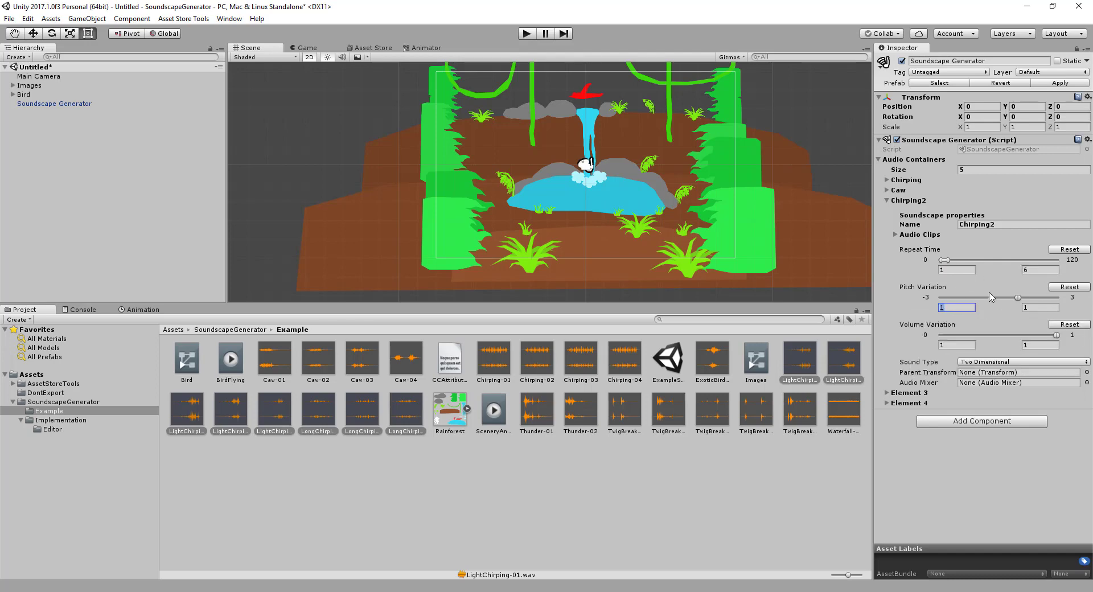
left_click(962, 344)
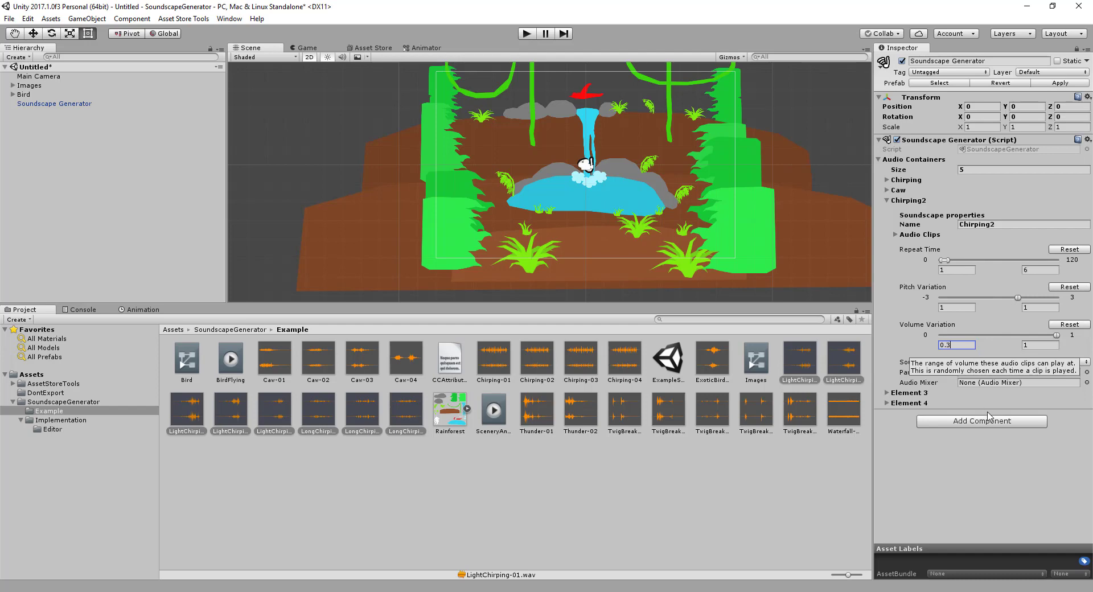
left_click(918, 535)
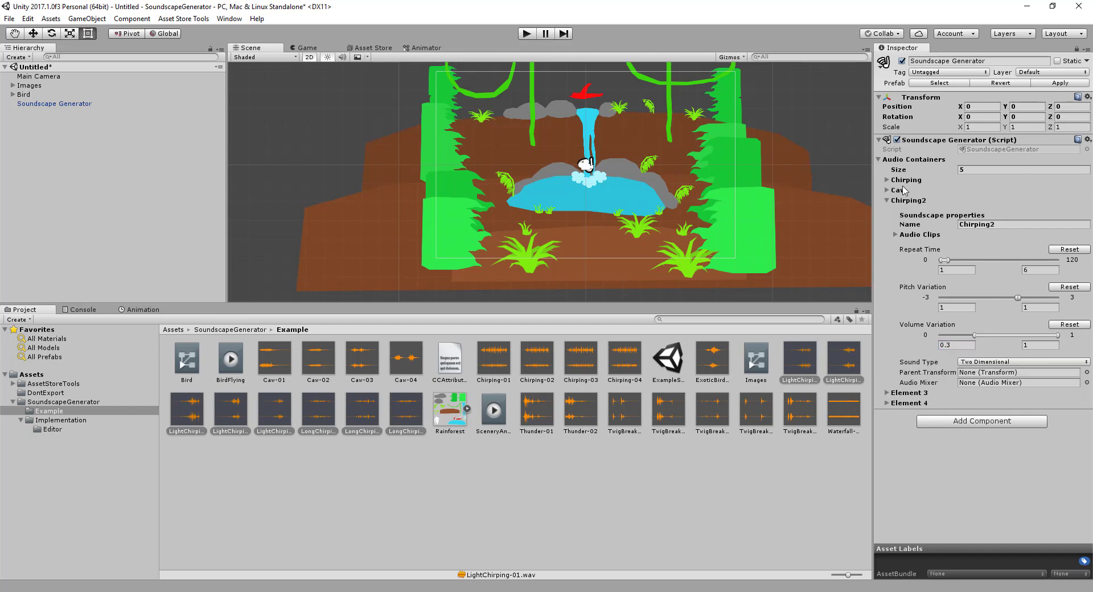
Collapse the Chirping2 container, expand Element 3, and name it Thunder
left_click(888, 200)
left_click(887, 211)
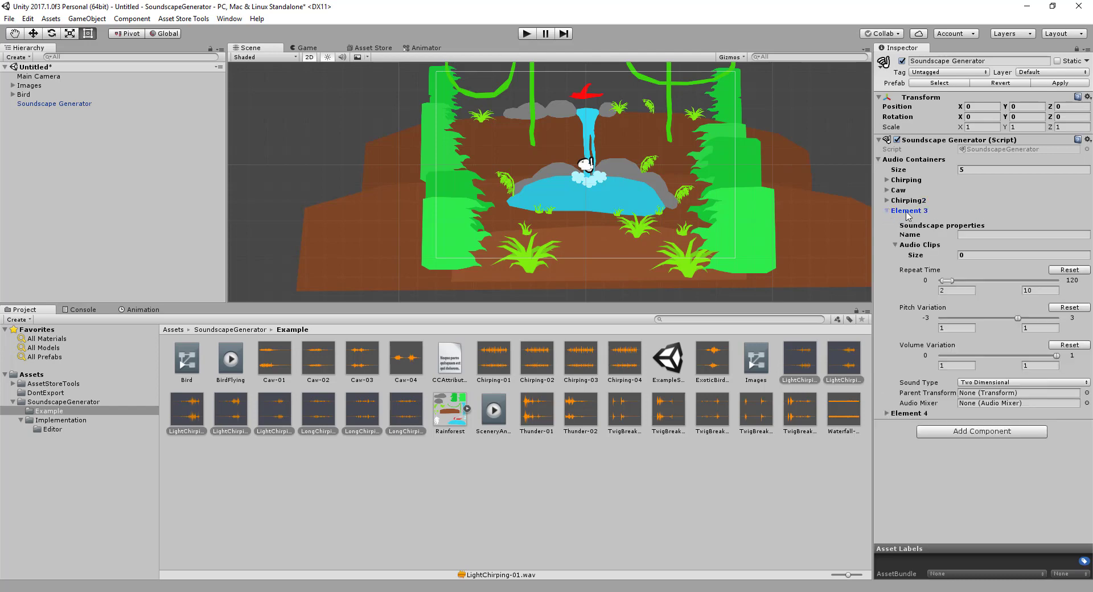
left_click(990, 234)
type("Thunder")
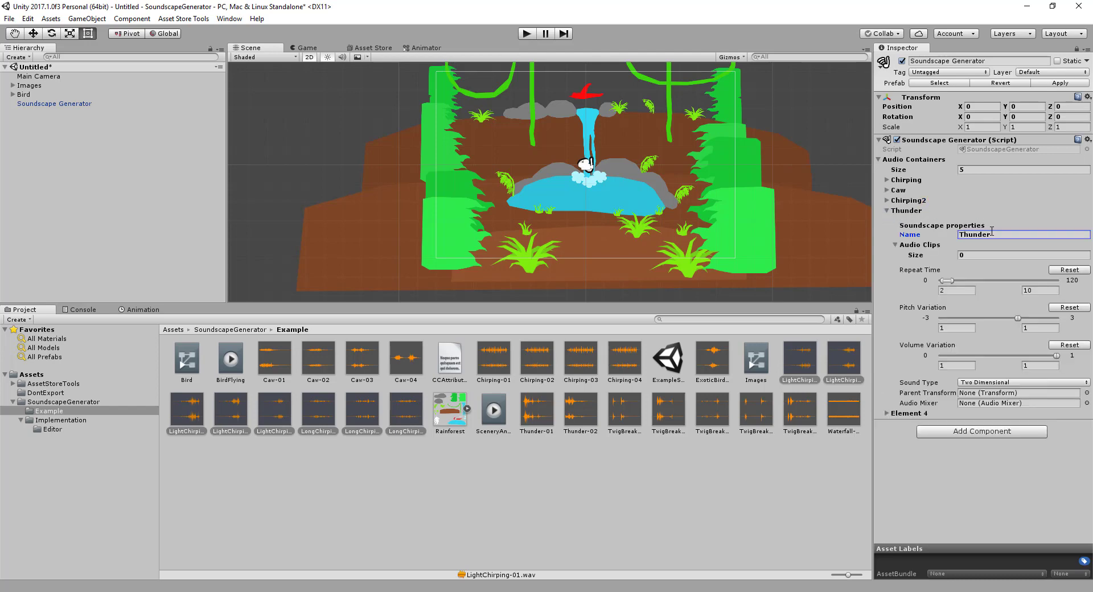
Add the clips Thunder-01 and Thunder-02 to the Thunder container's audio clips and collapse the clip list
left_click(538, 408)
left_click(581, 415, "shift")
left_click_drag(583, 421, 935, 247)
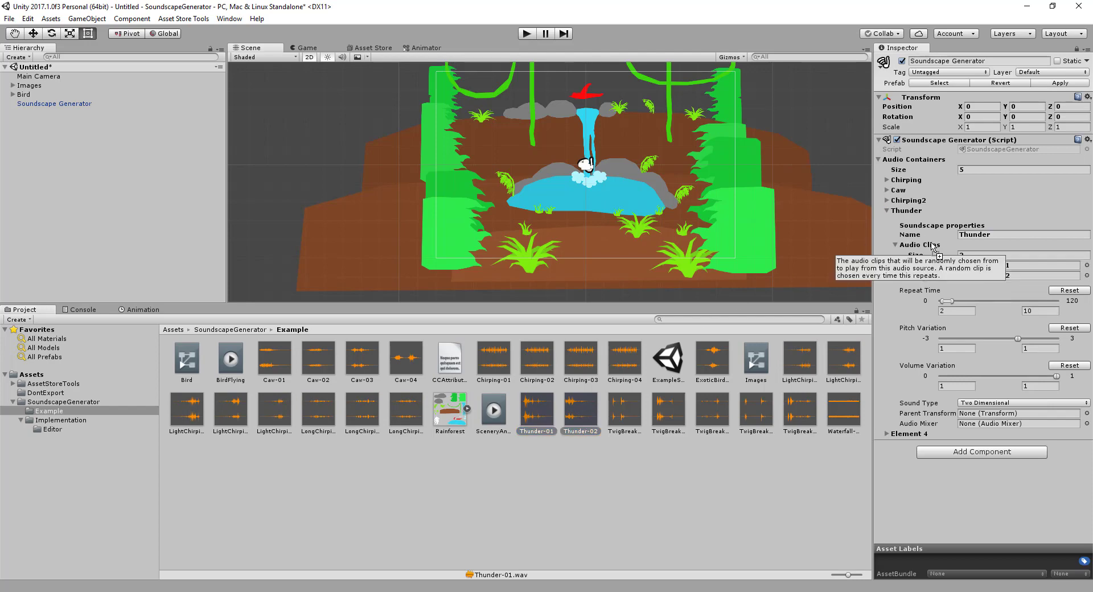
left_click(896, 246)
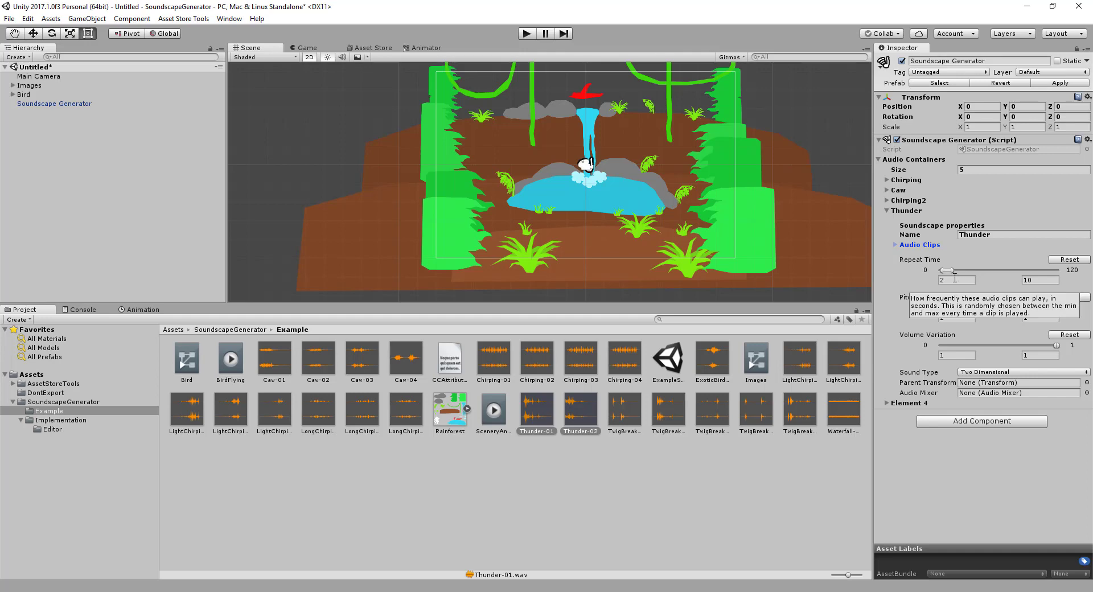
Set the Thunder container's repeat time to a range of 3 to 14 and its volume variation to 0.3 to 0.6
left_click(1037, 280)
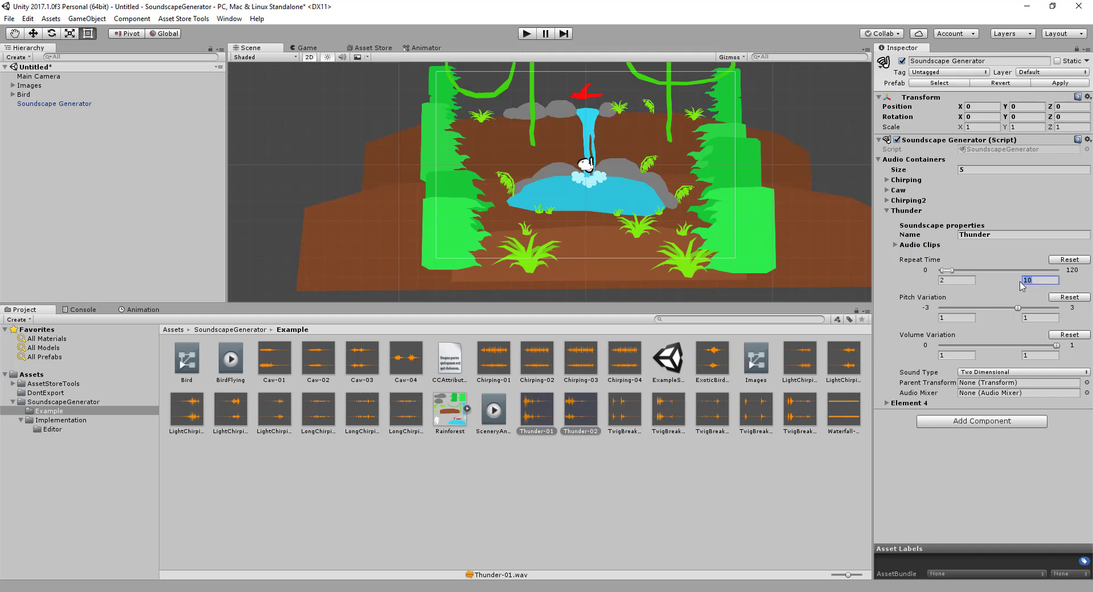
left_click(949, 279)
type("3")
left_click(1040, 280)
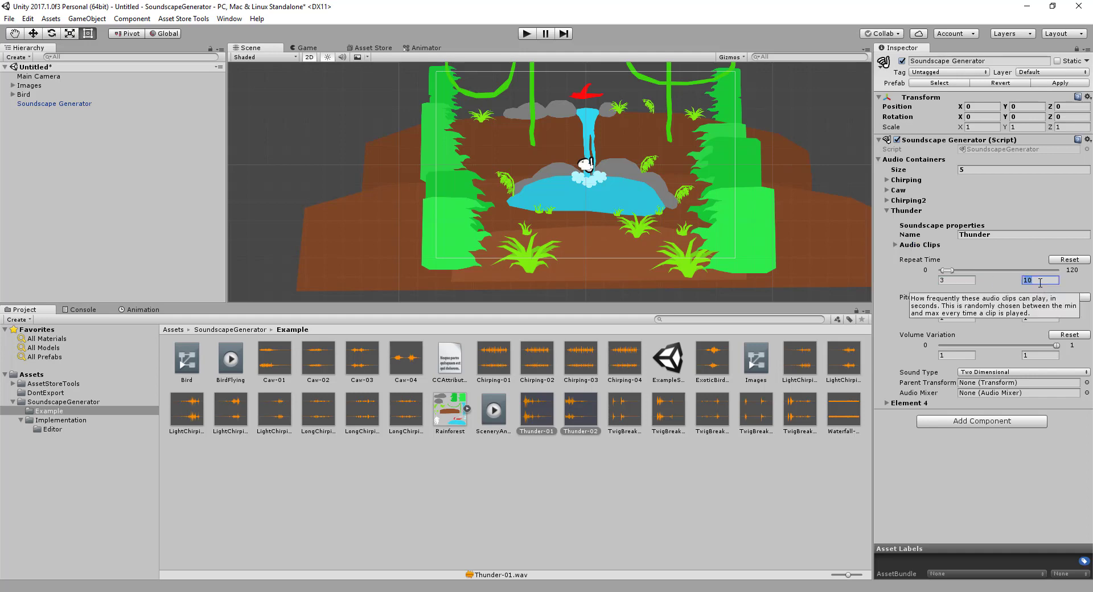
type("1")
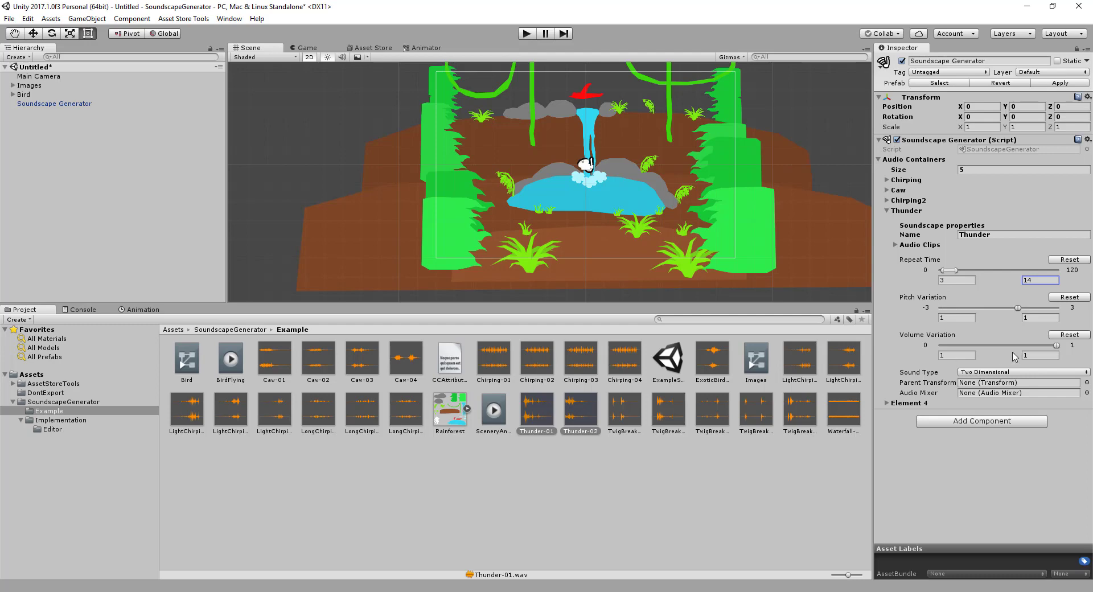
left_click(970, 354)
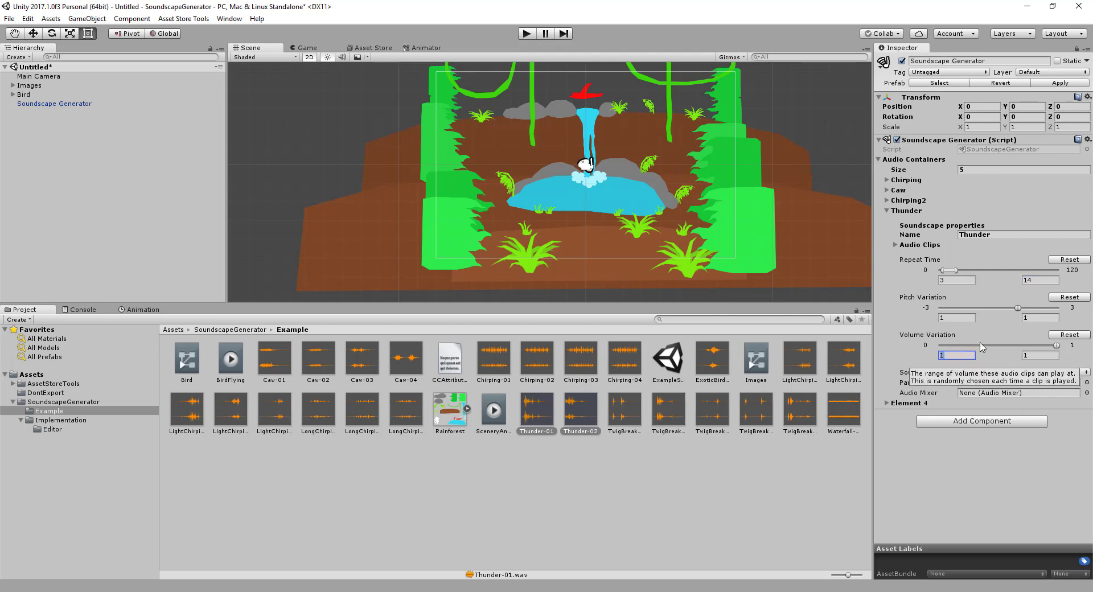
type("0.3")
key("Tab")
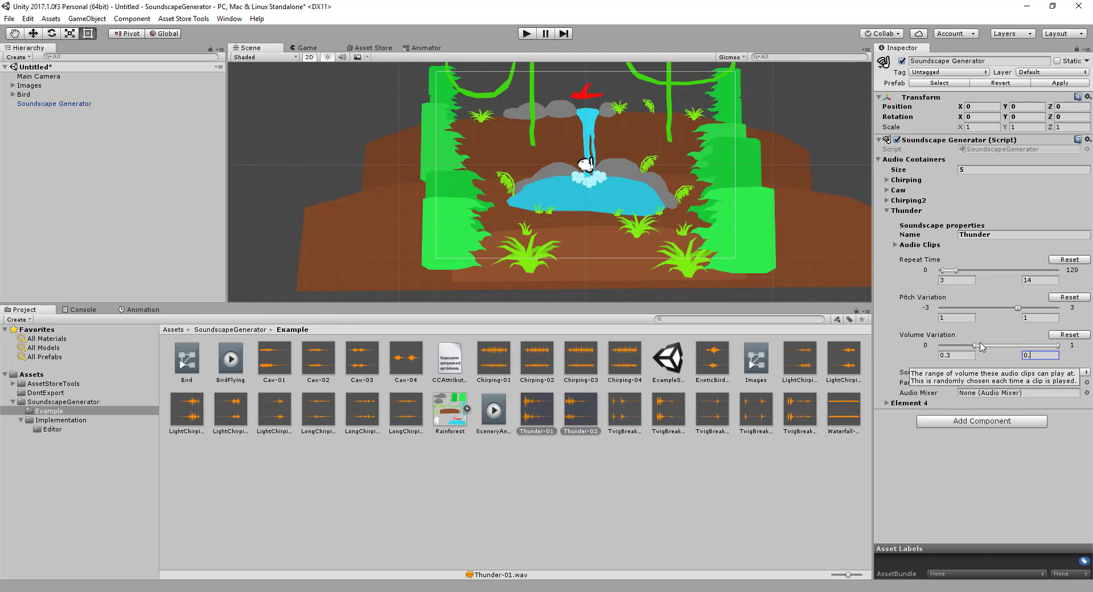
key("Return")
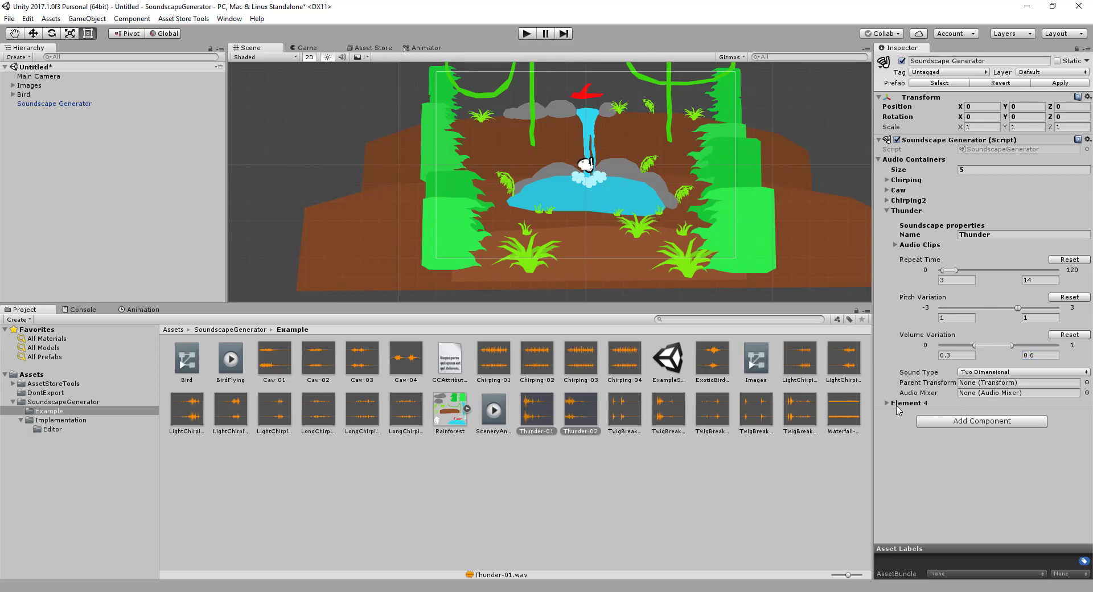
Collapse the Thunder container and add the five TwigBreak clips to Element 4's audio clips, with the clip list collapsed
left_click(888, 210)
left_click(900, 222)
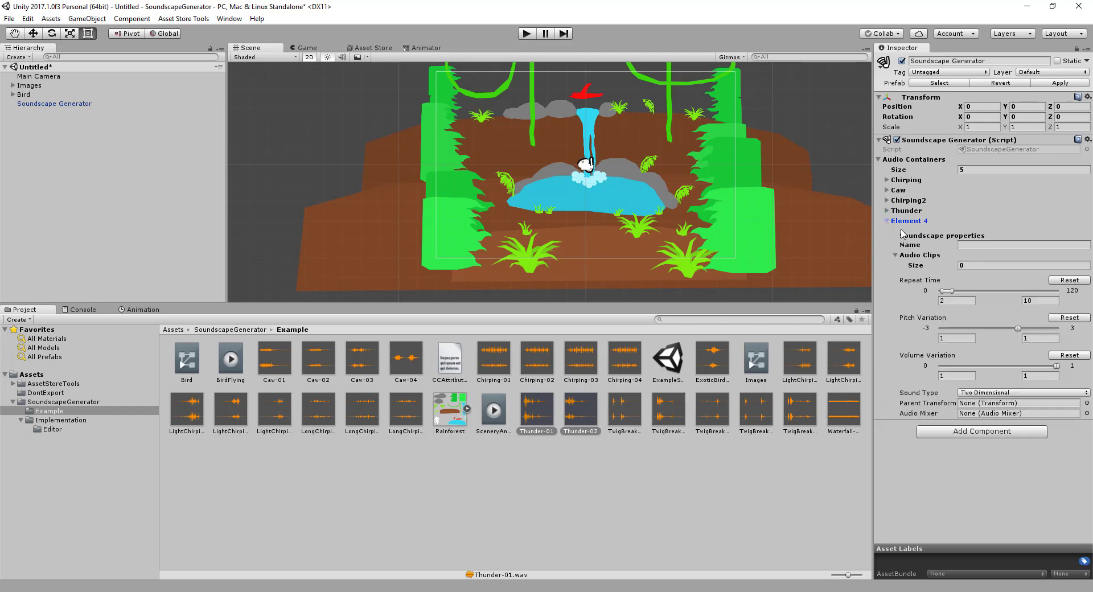
left_click(986, 245)
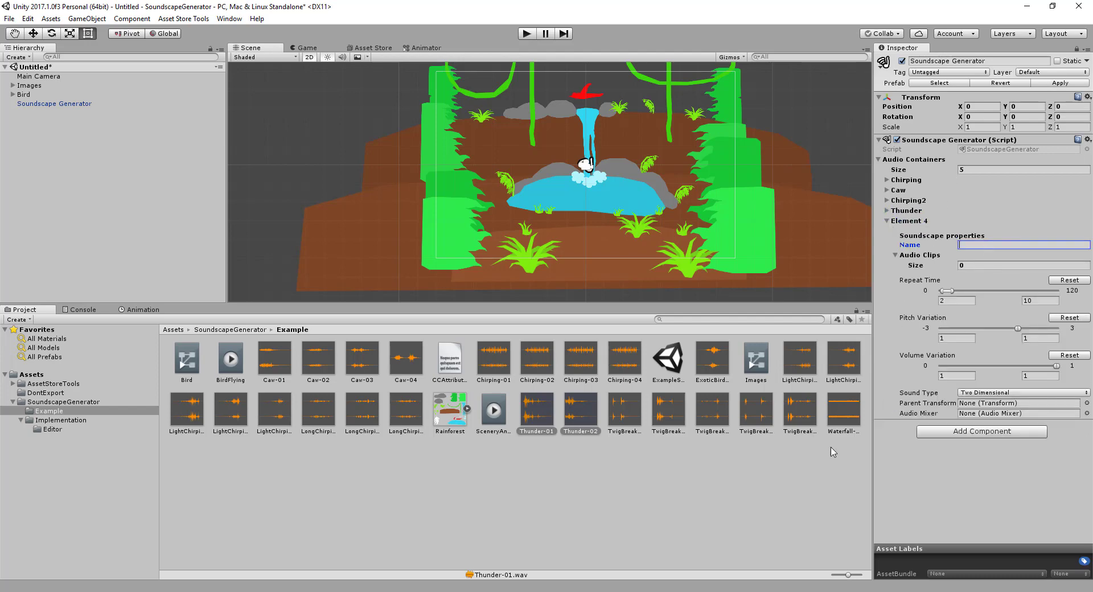
left_click_drag(624, 409, 812, 422)
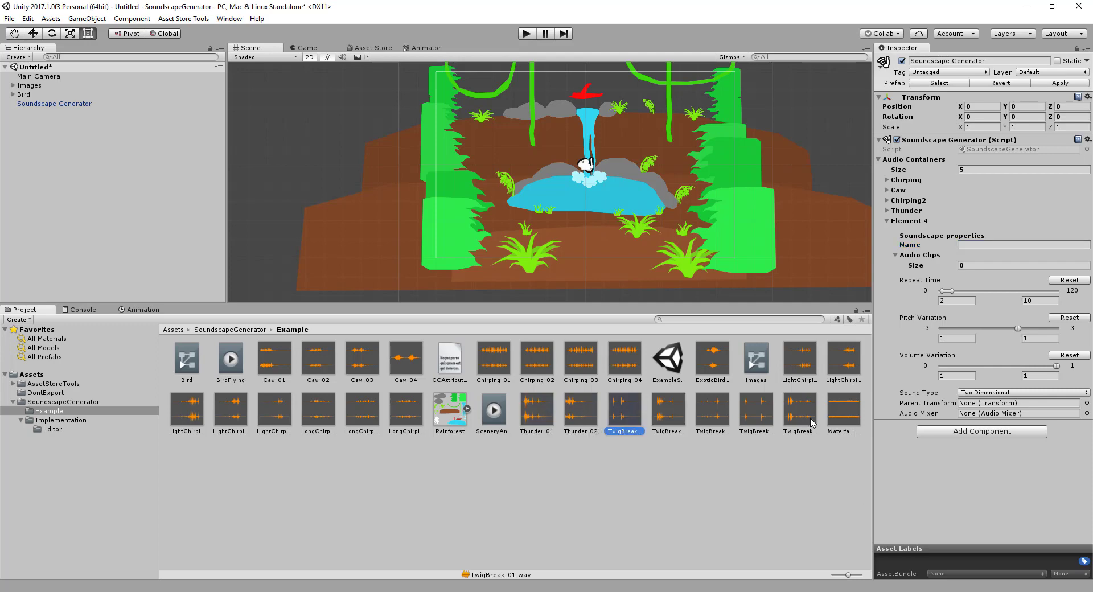
left_click(807, 416, "shift")
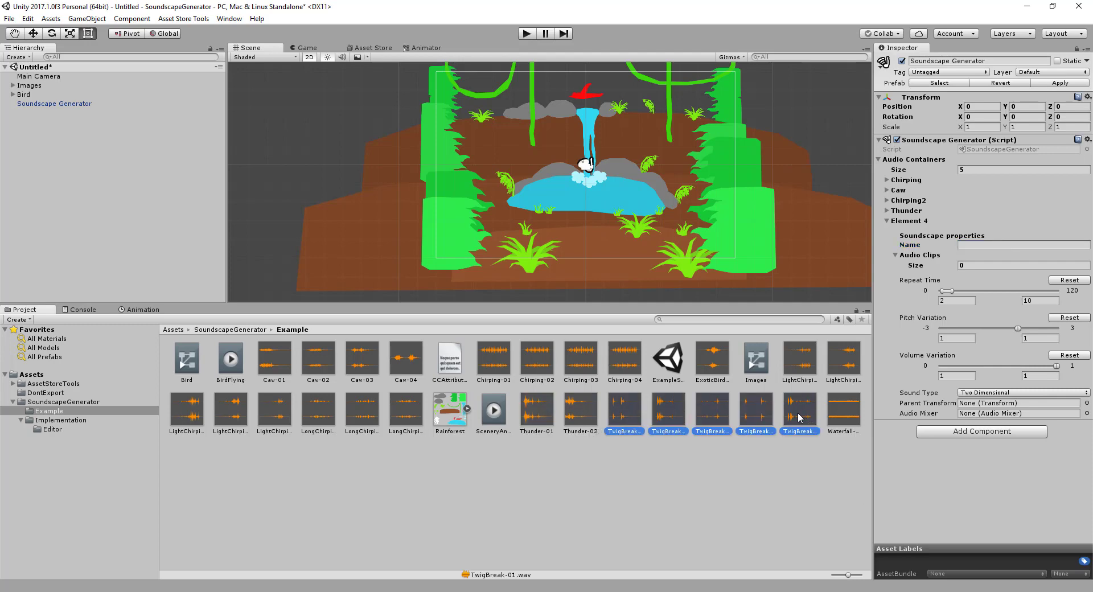
left_click_drag(800, 417, 969, 263)
left_click(895, 255)
Name Element 4 Twig Break and set its repeat time to a range of 3 to 17
left_click(987, 244)
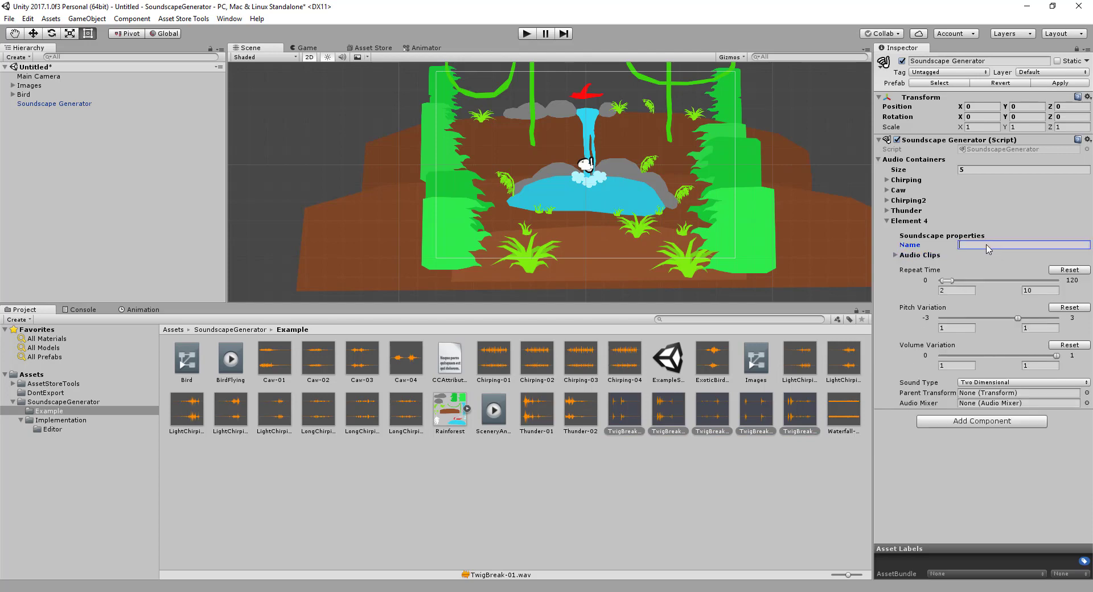
type("Twig Break")
left_click(959, 291)
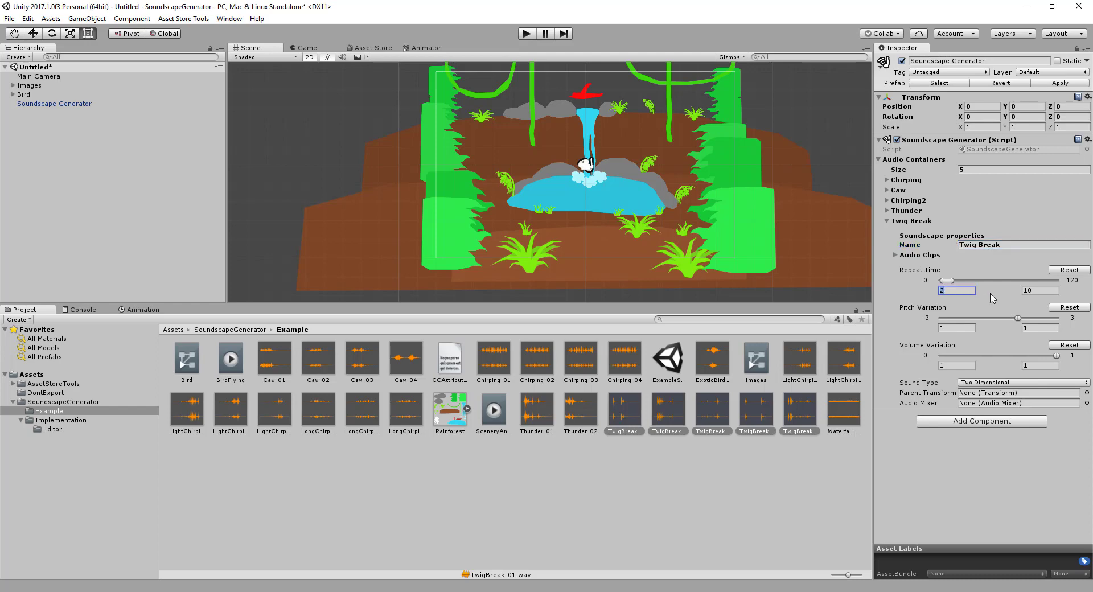
type("3")
left_click(1043, 291)
type("1")
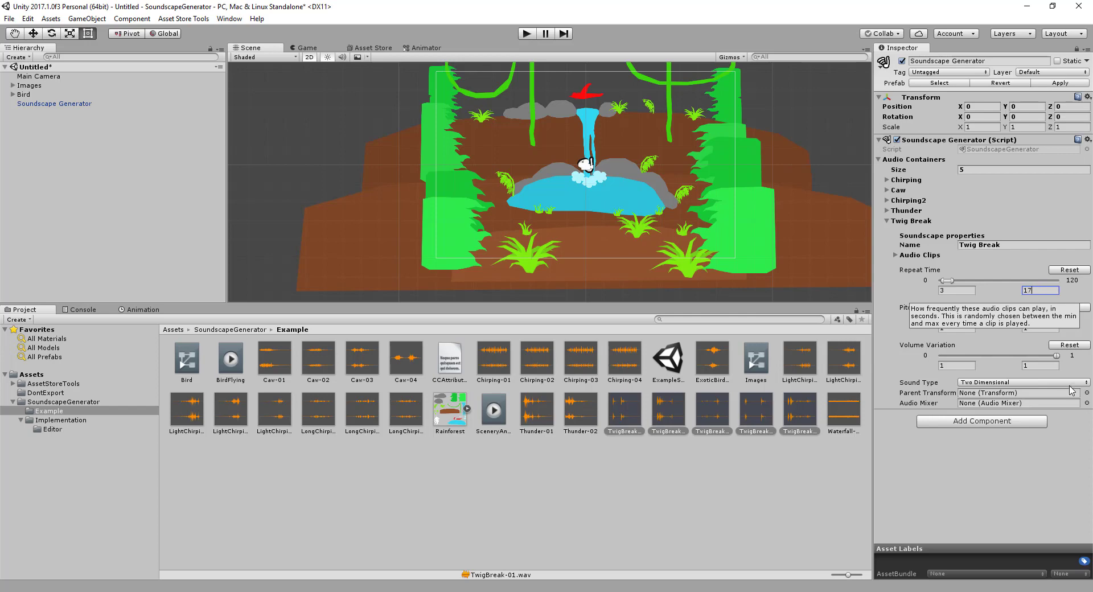
type("7")
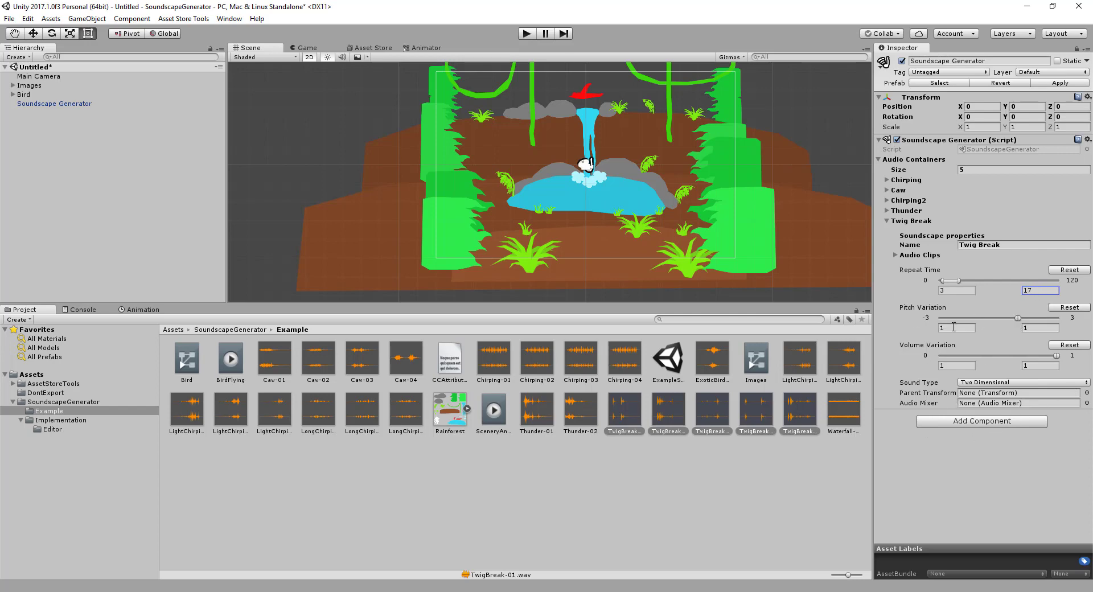
Set the Twig Break container's volume variation to a minimum of 0.1 and a maximum of about 0.36
left_click(974, 328)
left_click(968, 365)
type("0.1")
key("Tab")
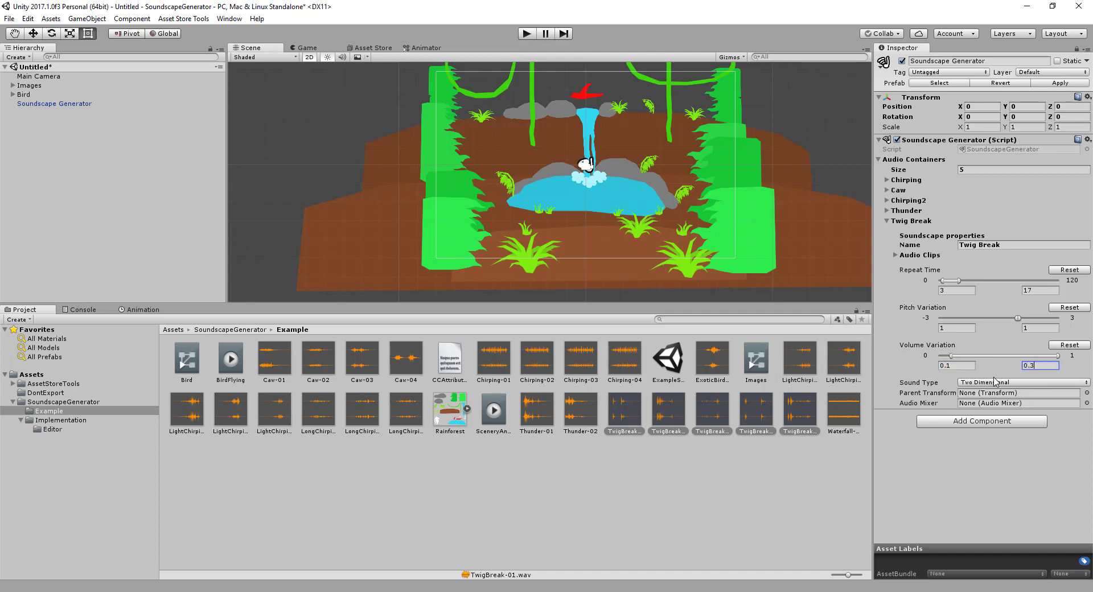
key("Return")
mouse_move(982, 355)
left_mouse_down()
mouse_move(1024, 357)
mouse_move(954, 358)
mouse_move(987, 360)
mouse_move(985, 371)
left_mouse_up()
Play-test the soundscape, stop it, and lower the Twig Break container's volume variation to about 0.02 to 0.16
left_click(527, 33)
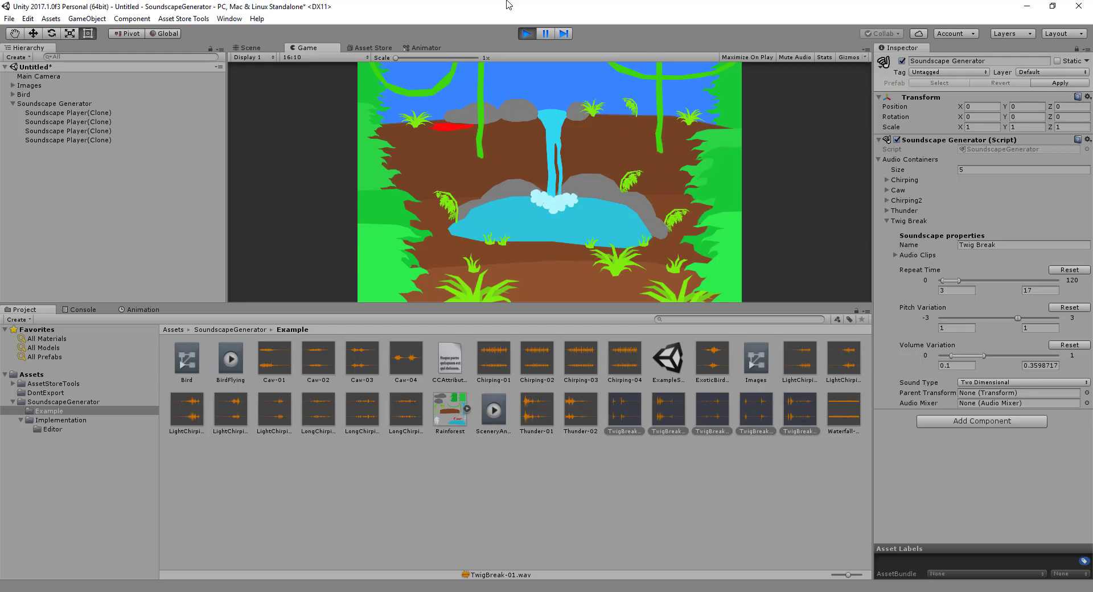
left_click(530, 34)
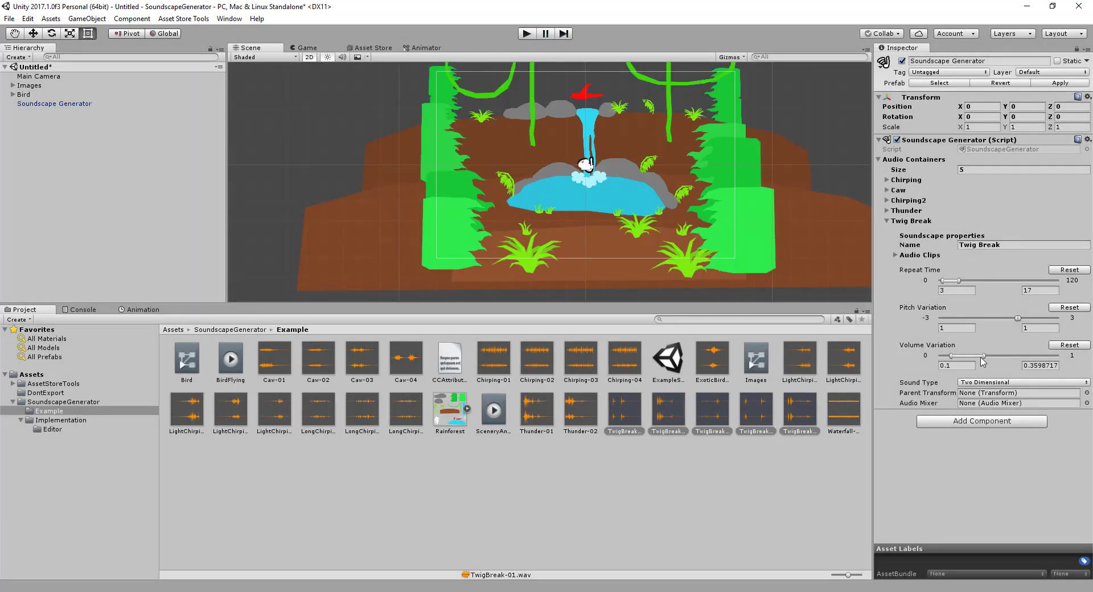
left_click_drag(968, 357, 952, 359)
Set the Thunder container's repeat time to a range of 5 to 20 and collapse the Thunder and Twig Break containers
left_click(902, 210)
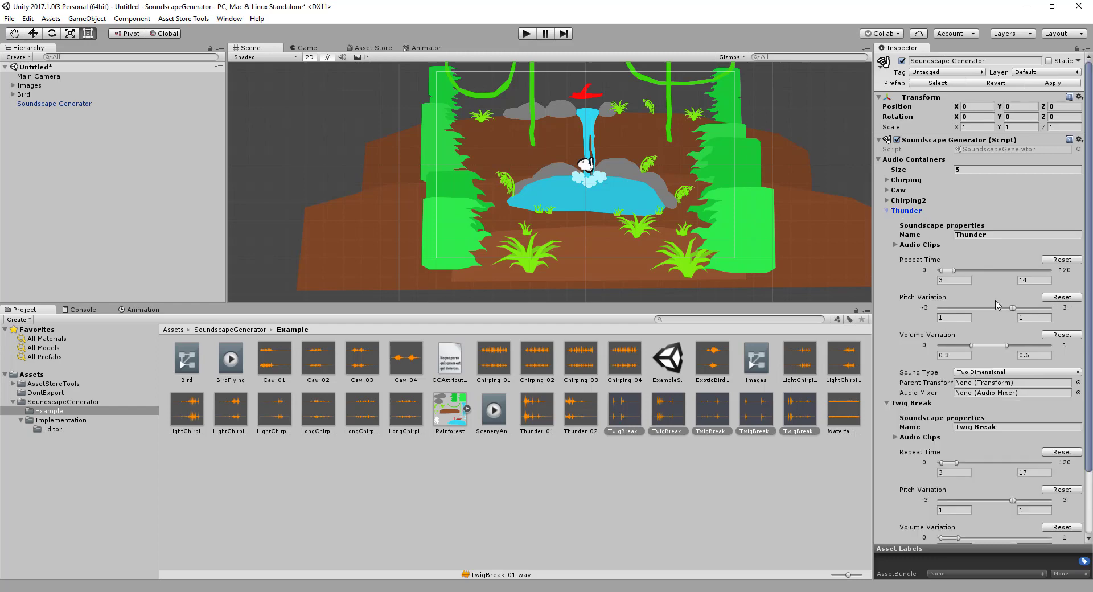
left_click(951, 280)
type("5")
key("Tab")
type("20")
left_click(885, 211)
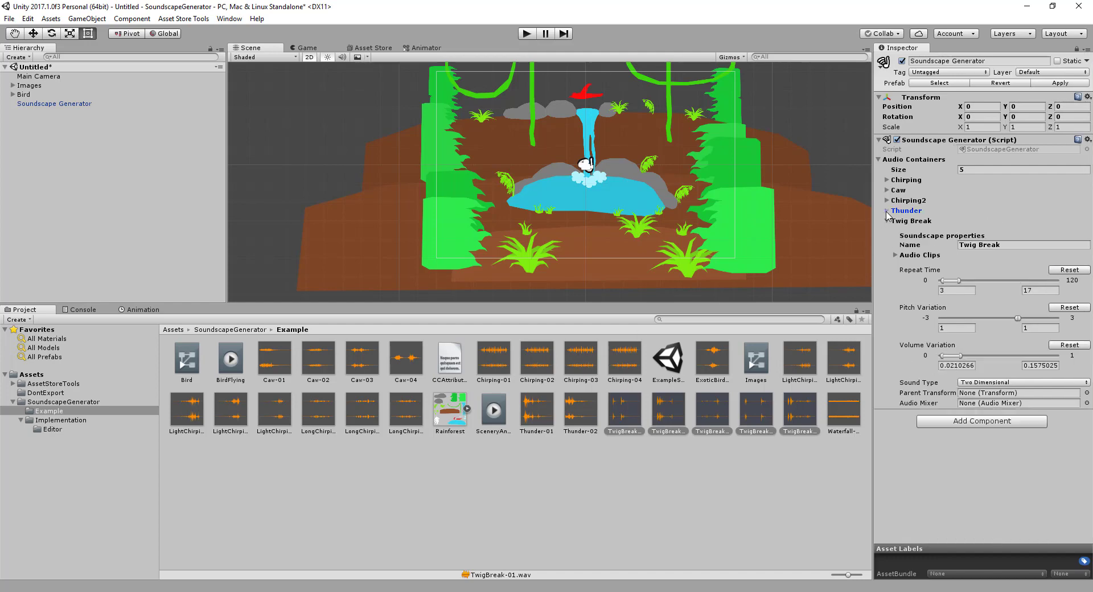
left_click(888, 221)
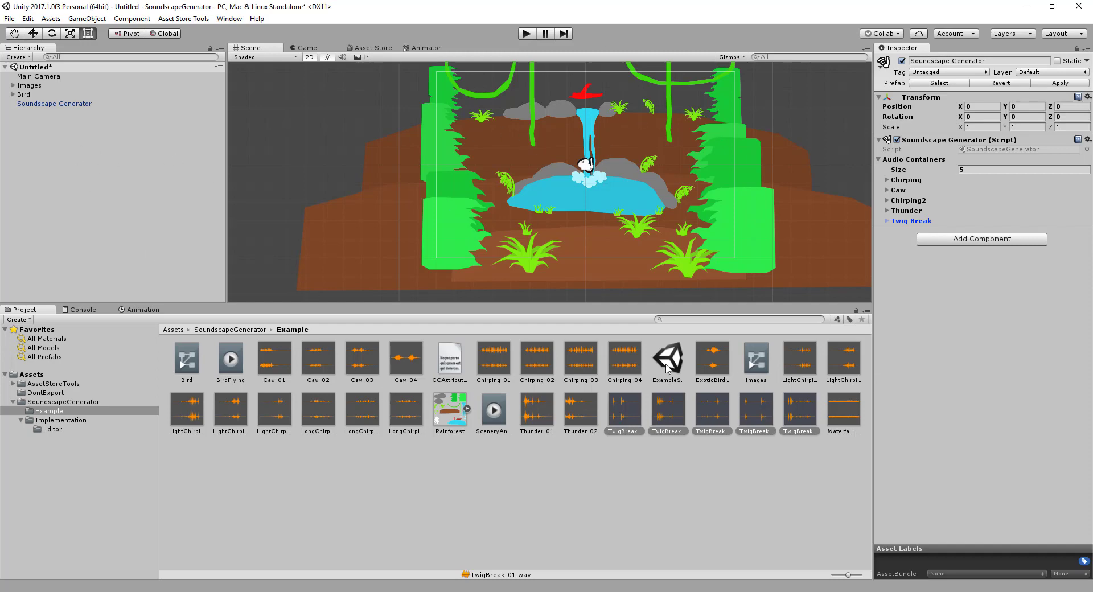
Add the Waterfall-01 clip to the scene hierarchy as an audio source, unlock the Inspector, and enable Loop on the source
left_click(862, 431)
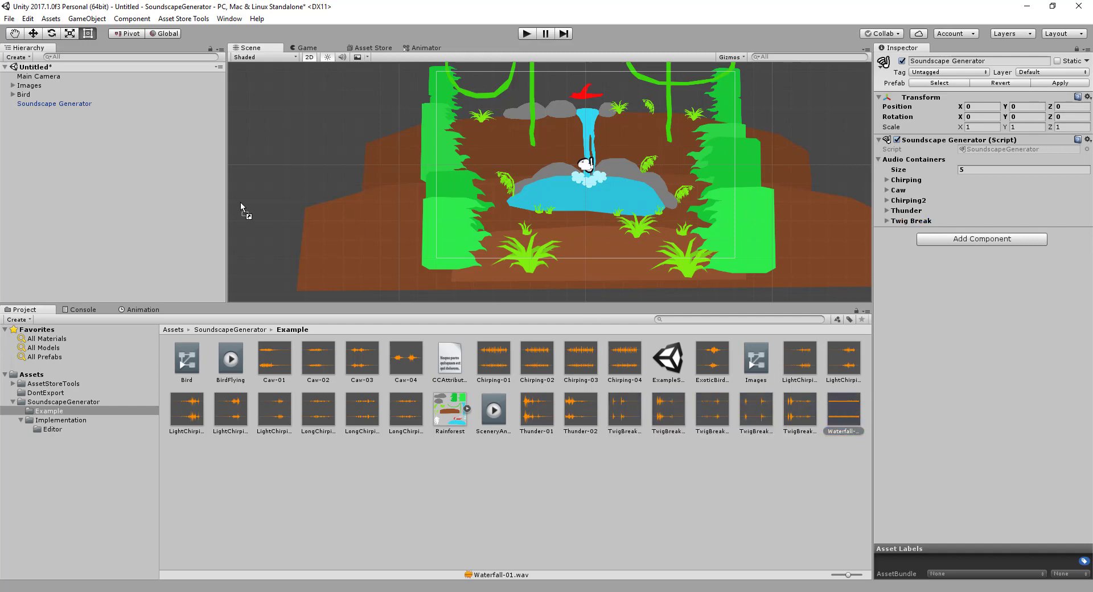
left_click_drag(240, 202, 107, 200)
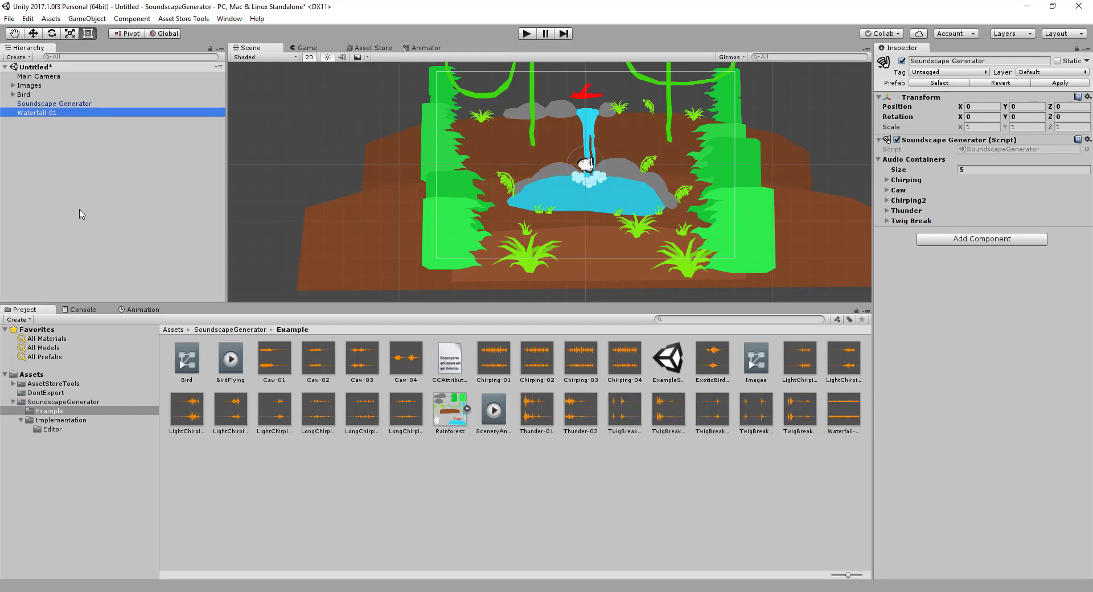
left_click(48, 113)
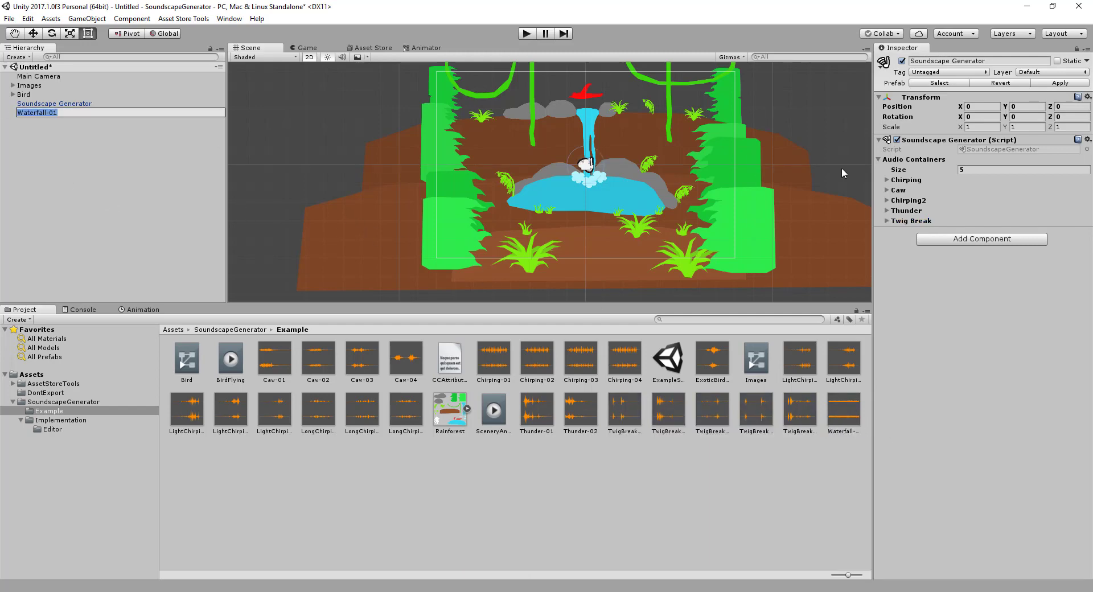
left_click(1075, 49)
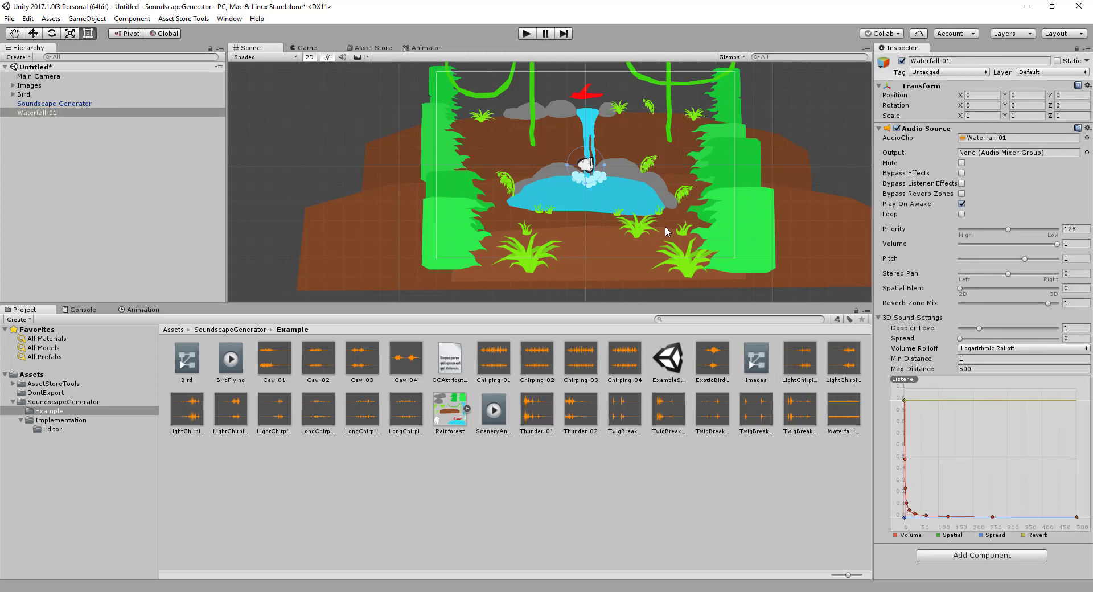
left_click(961, 215)
left_click(63, 115)
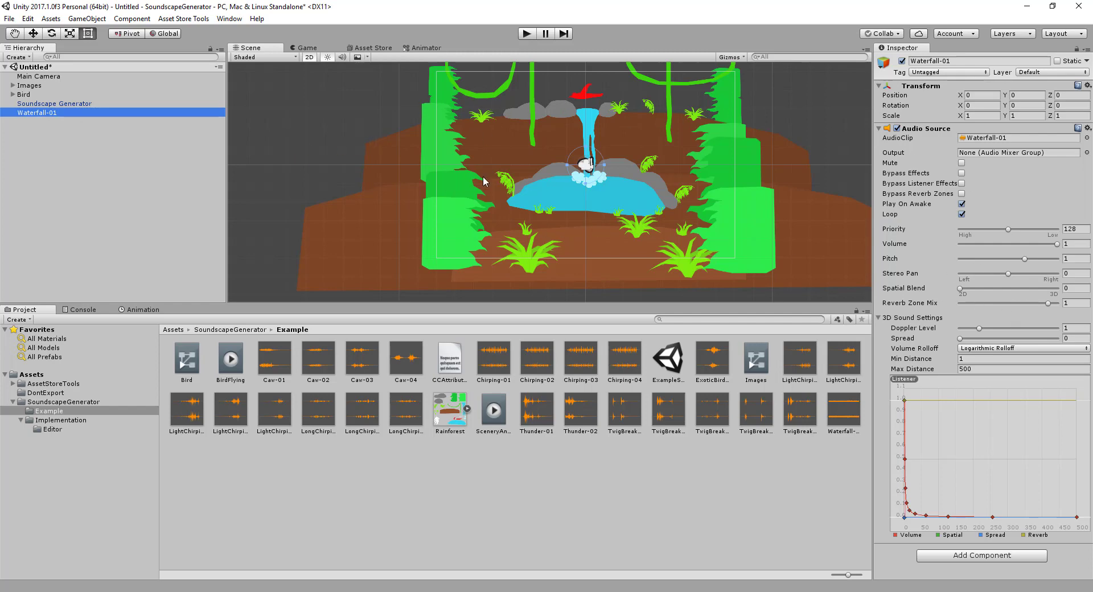
Play the scene to listen to the soundscape with the looping waterfall, stop it, and select the Soundscape Generator object
scroll(484, 181, "down", 2)
left_click(527, 34)
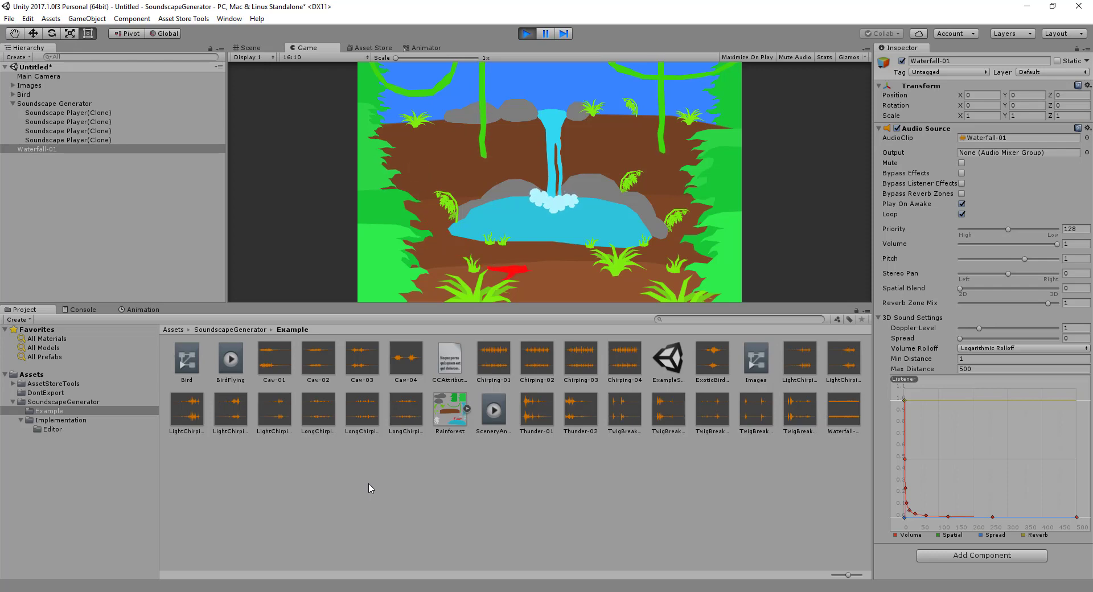
left_click(528, 35)
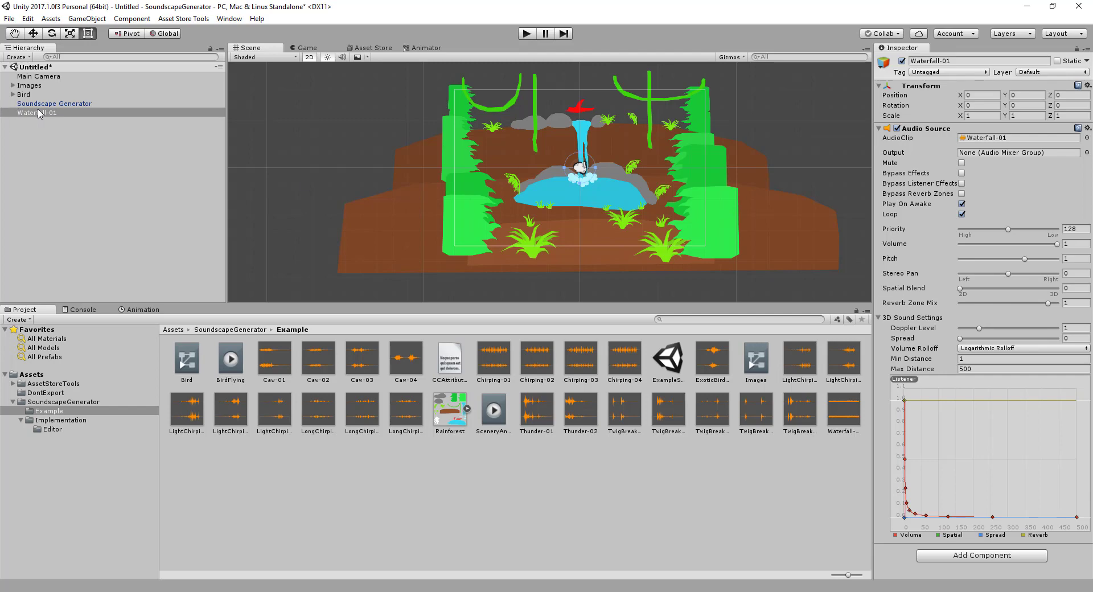
left_click(65, 104)
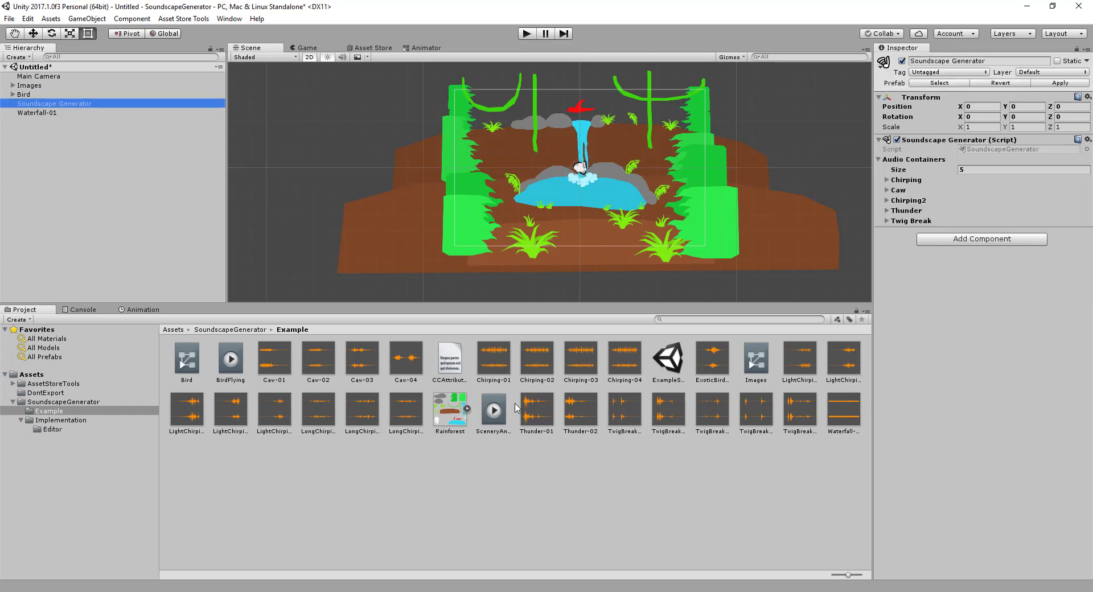